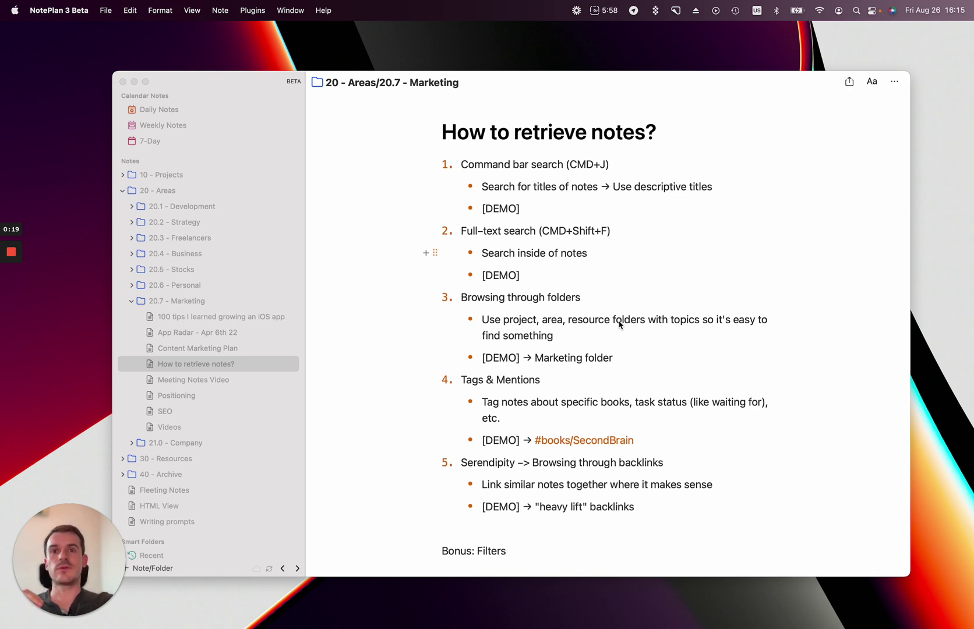
left_click(648, 301)
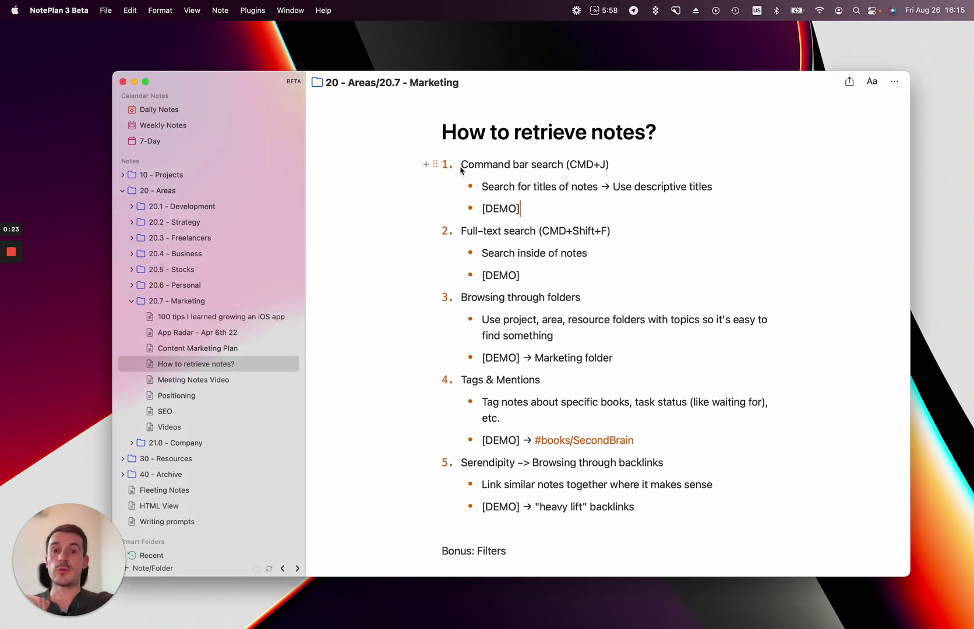
left_click_drag(460, 166, 595, 166)
left_click(593, 186)
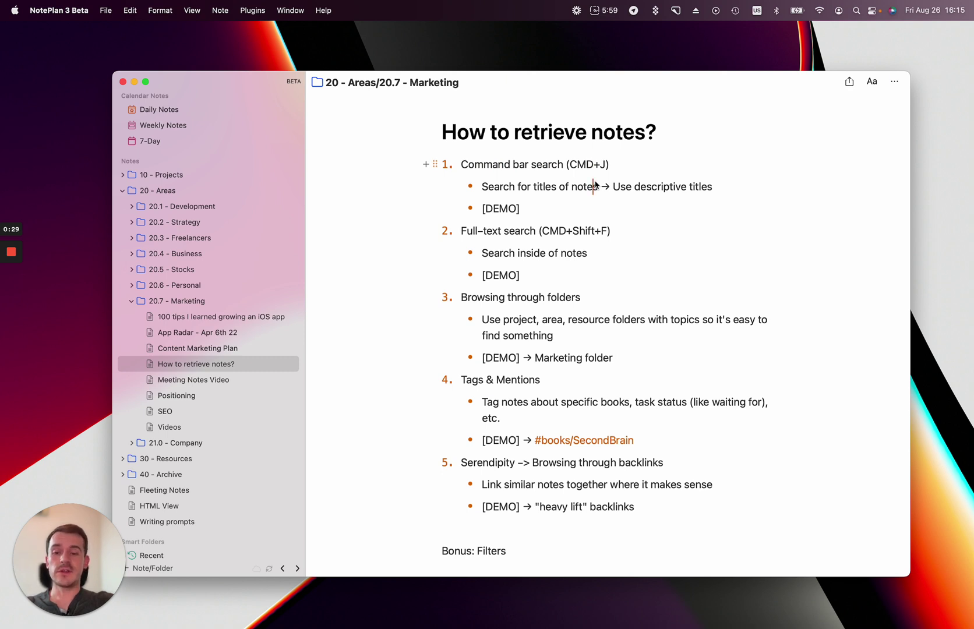
Search the note titles for "heavy lift" with the command bar and open the note "1/2g5a - Slow burn vs heavy lift".
key("super+j")
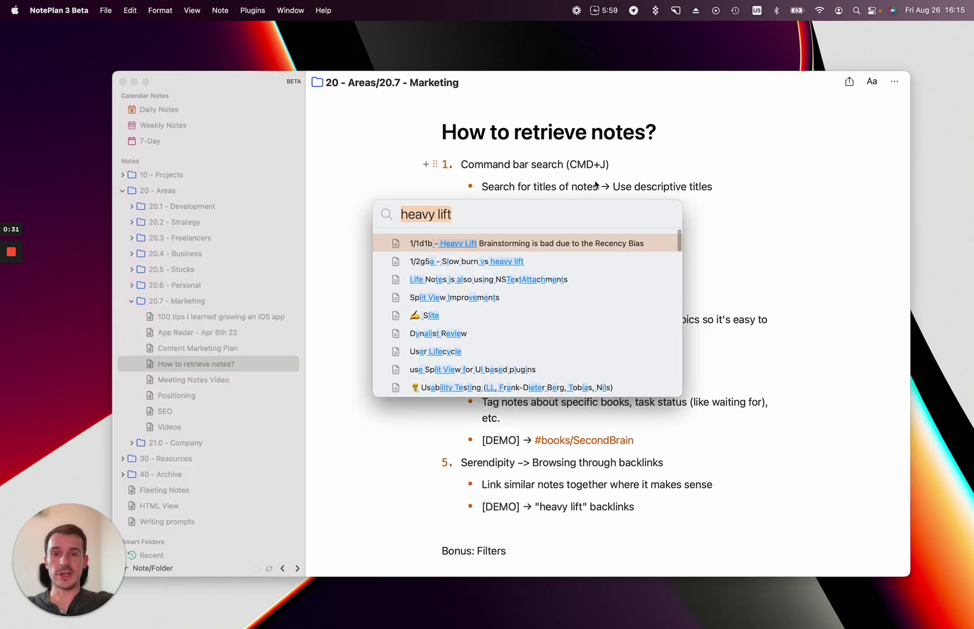
key("BackSpace")
type("heavy lift")
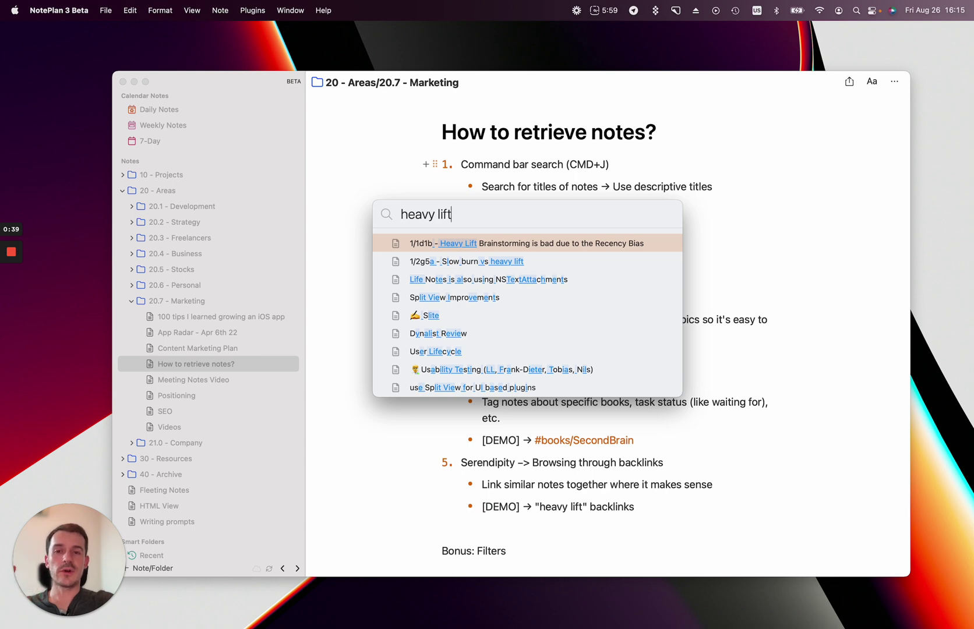
key("Down")
key("Return")
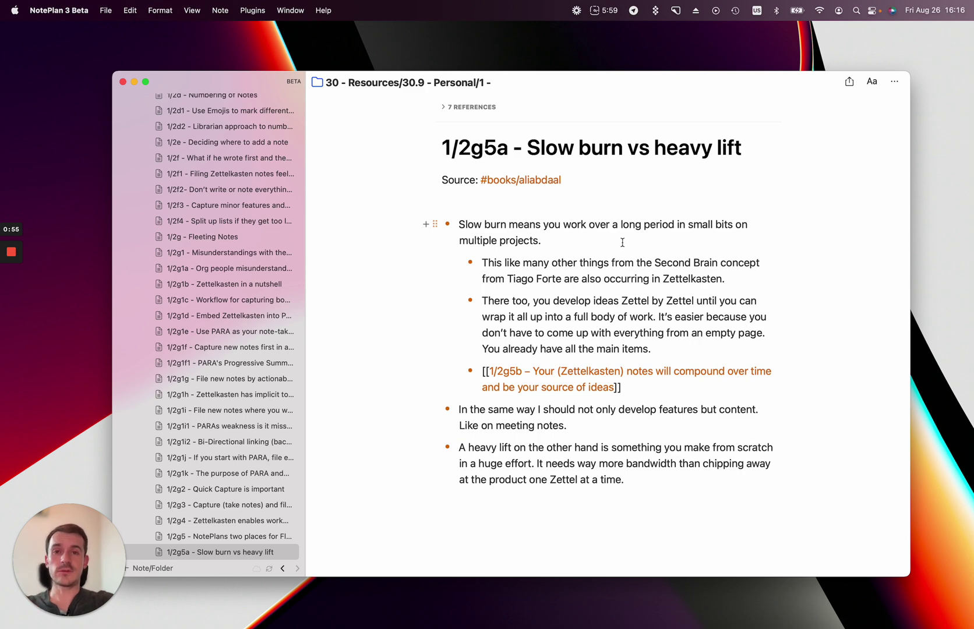
Go back to the "How to retrieve notes?" note and run a full-text search across all notes for "heavy lift".
key("super+bracketleft")
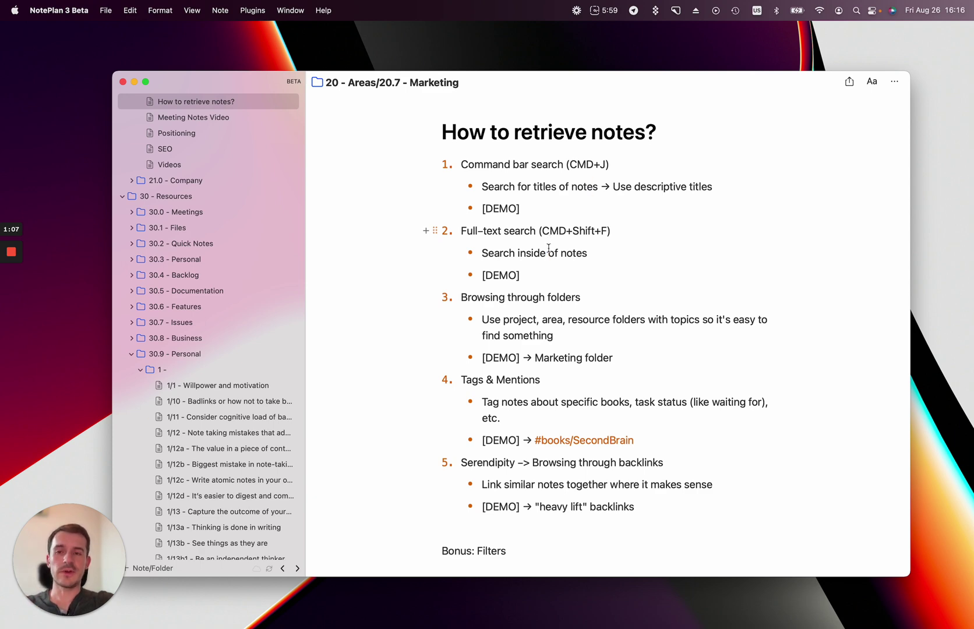
scroll(257, 206, "up", 10)
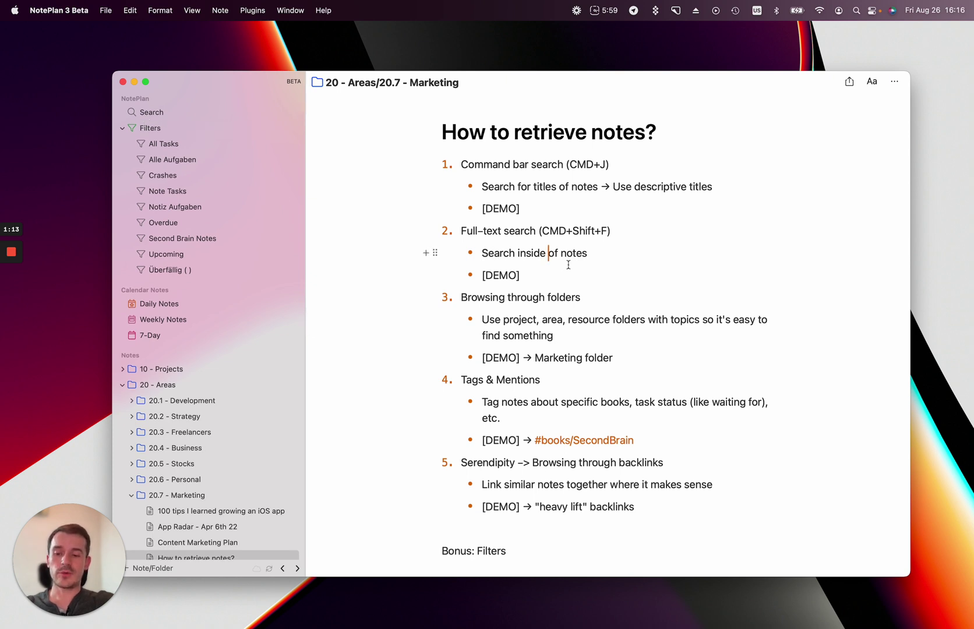
key("super+shift+f")
key("BackSpace")
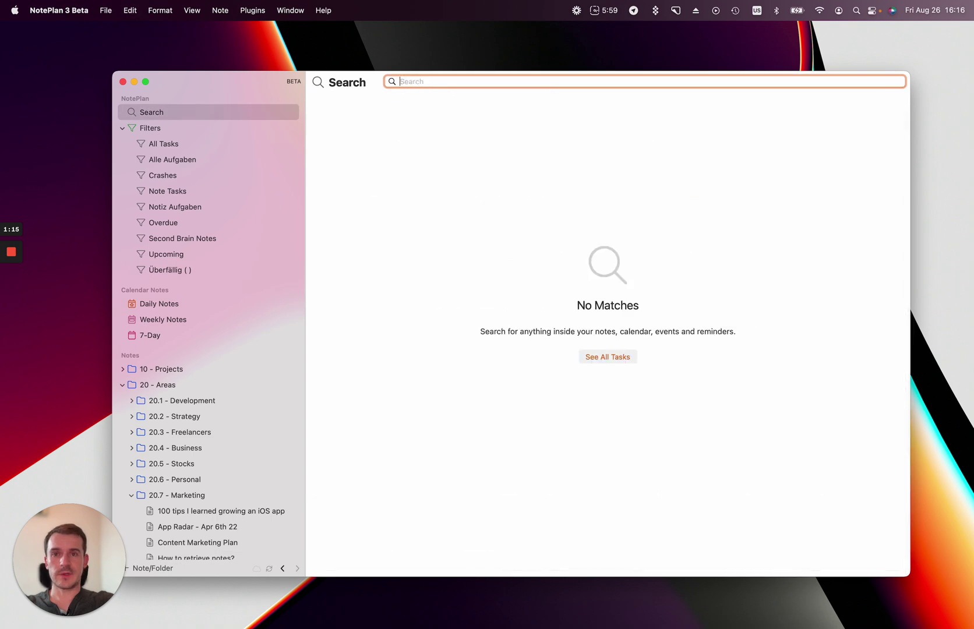
type("heavy ")
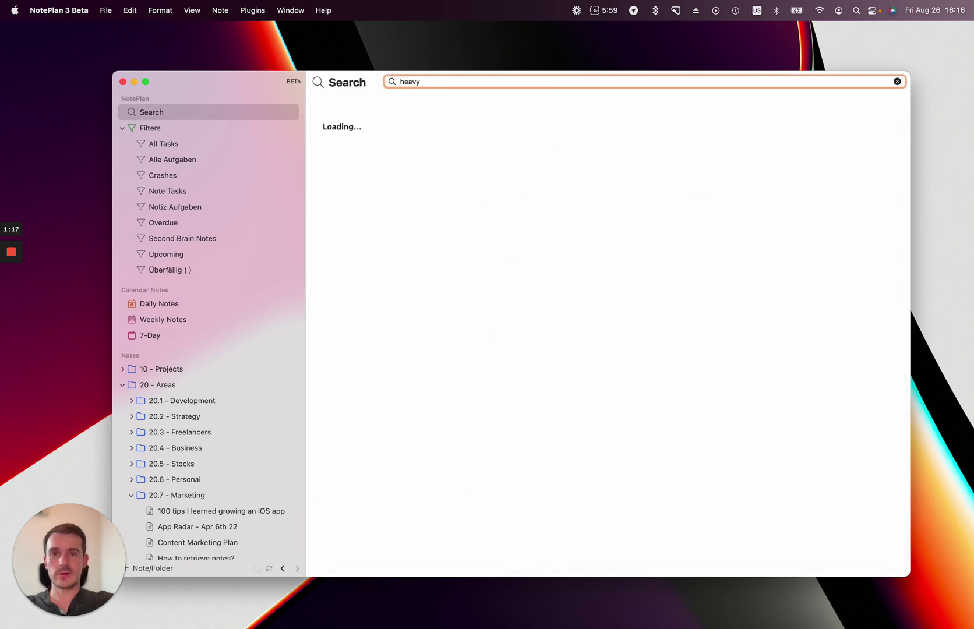
type("lift")
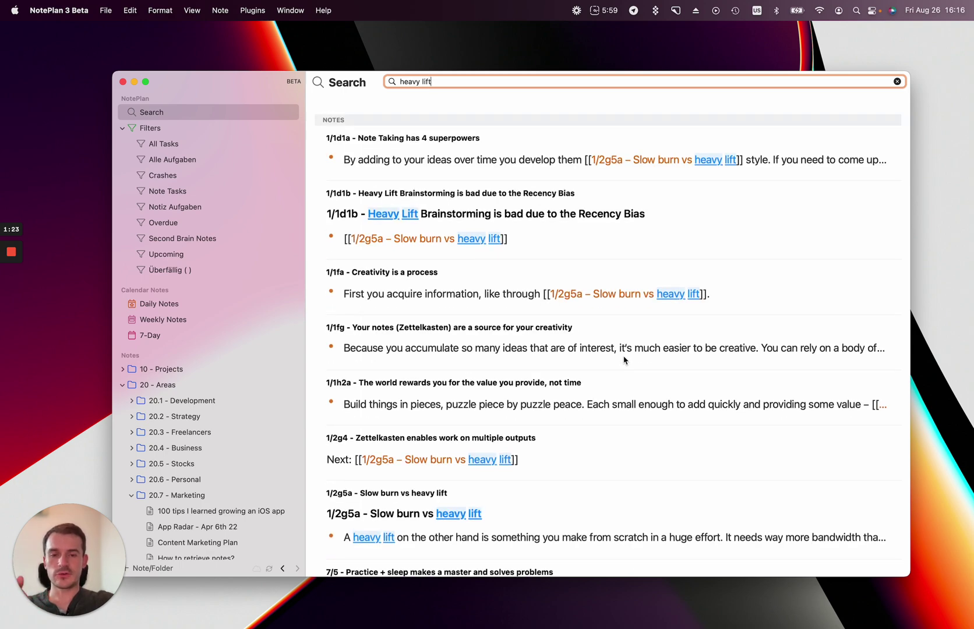
scroll(623, 360, "down", 3)
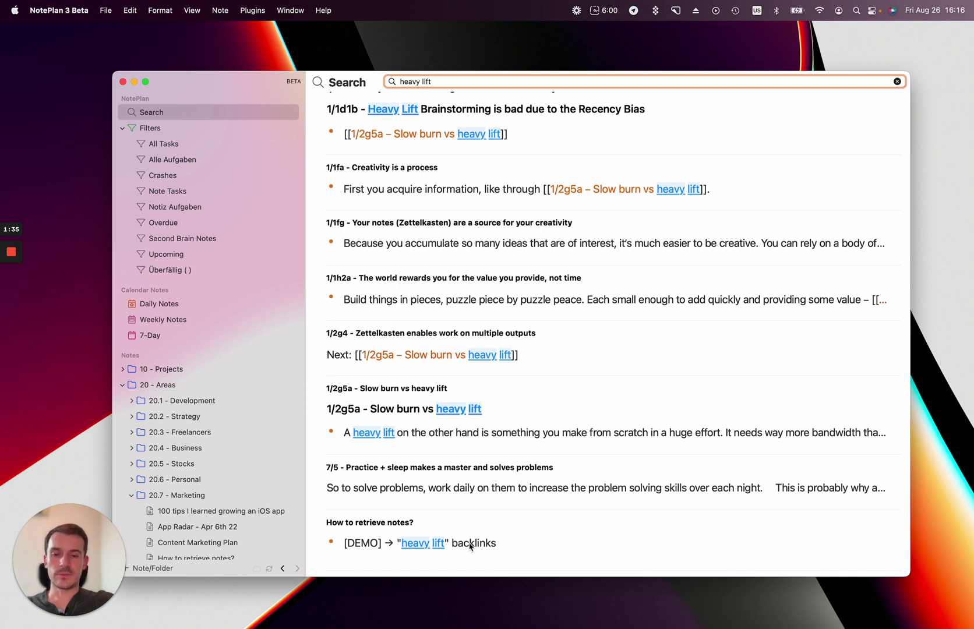
View the "How to retrieve notes?" search result in a split view and in a separate window, closing each and leaving the search.
left_click(469, 546)
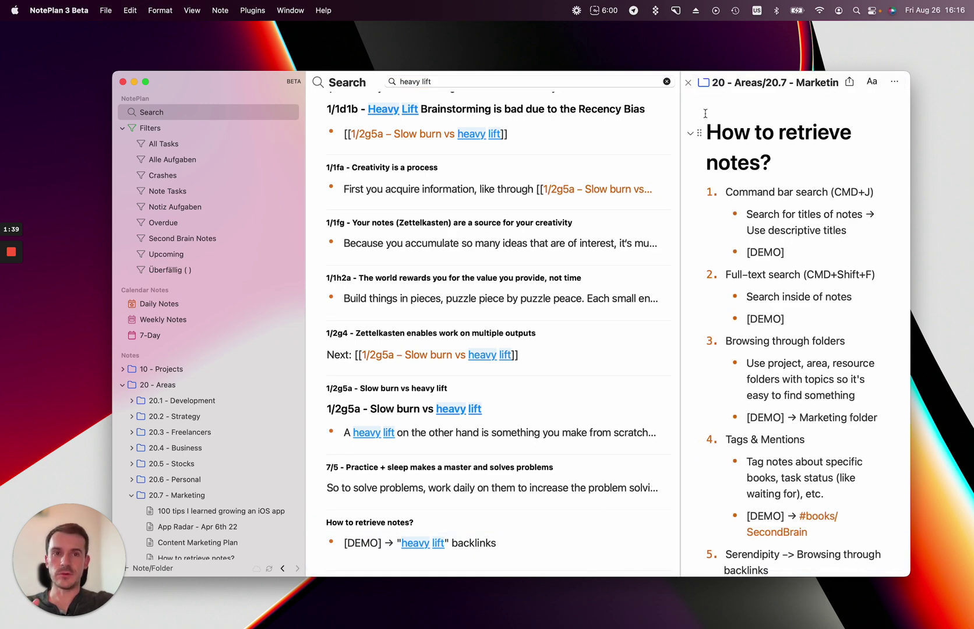
left_click(688, 82)
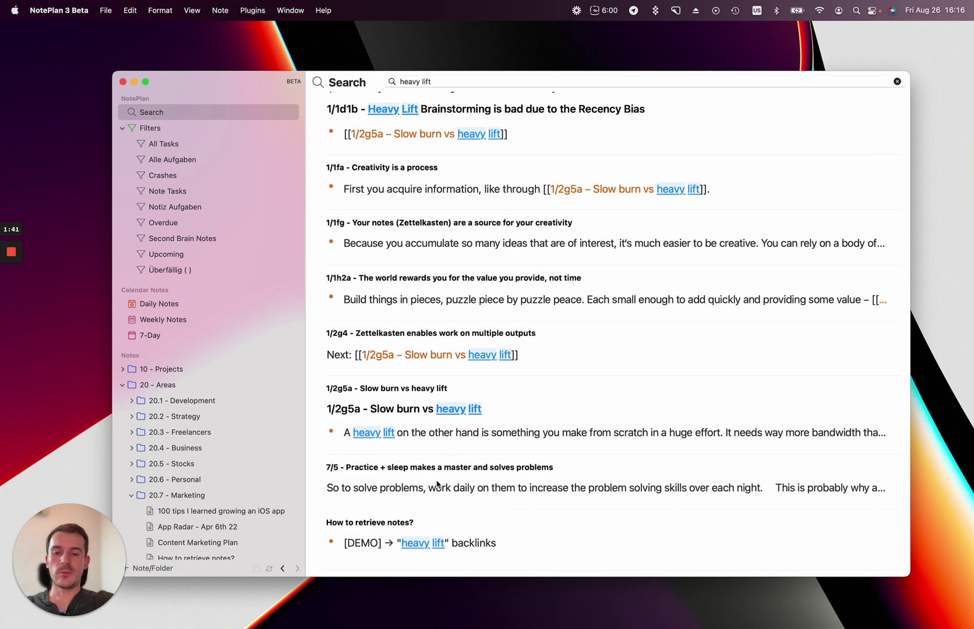
left_click(441, 544)
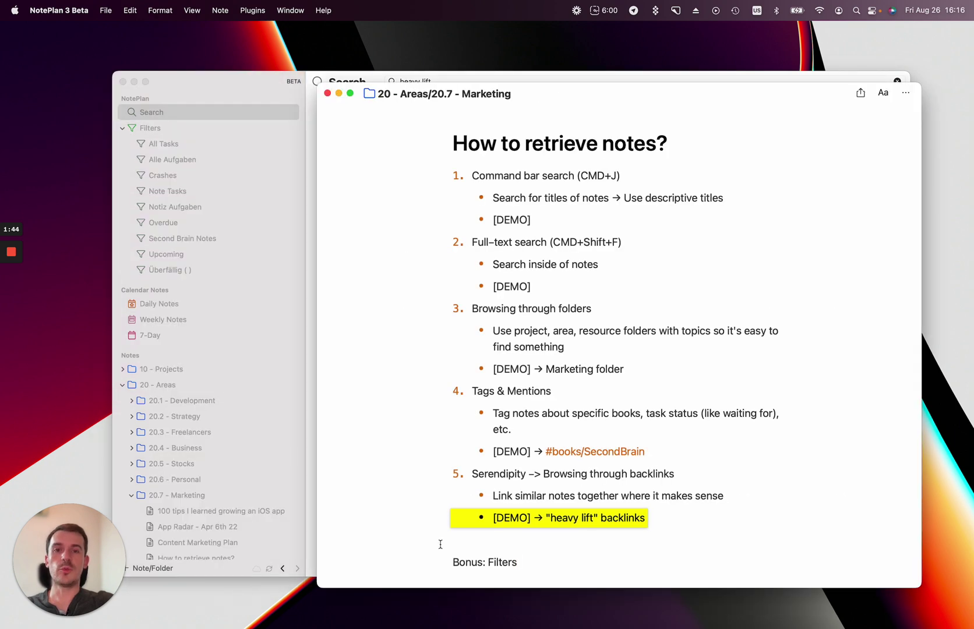
left_click(328, 94)
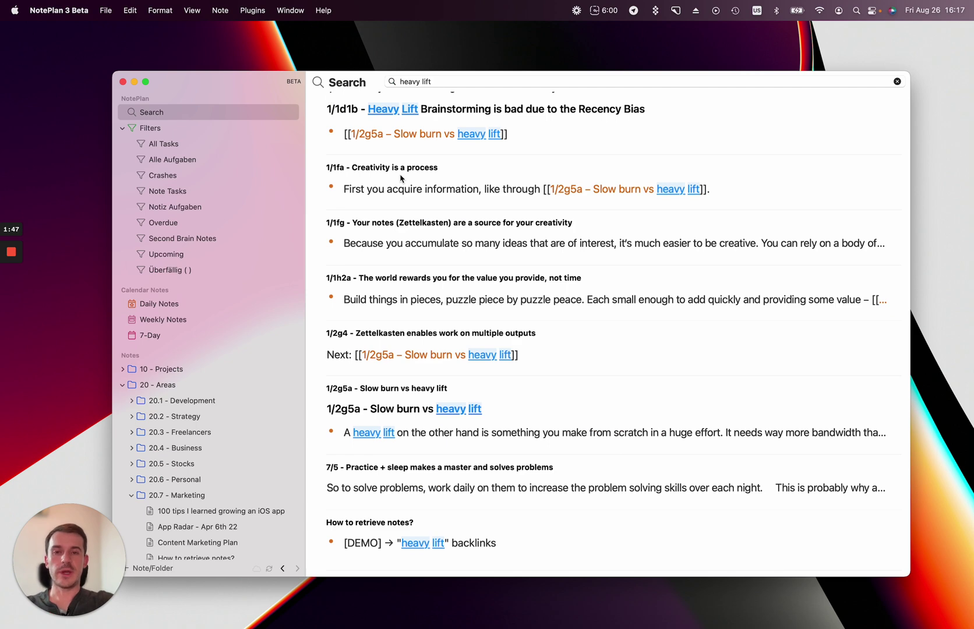
key("Escape")
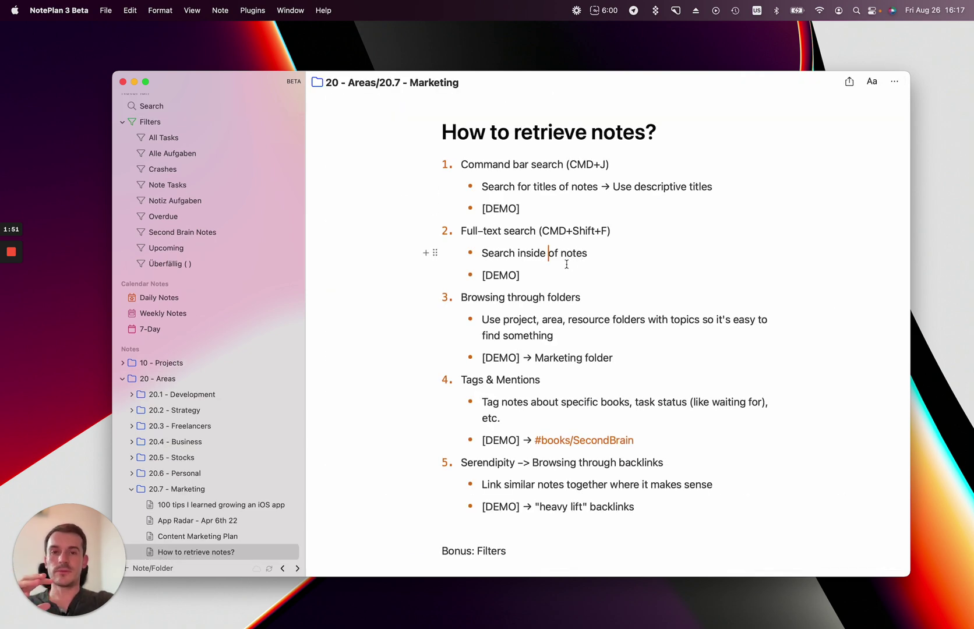
Examine the outline's "Browsing through folders" points and the notes filed under the 20.7 - Marketing folder.
scroll(568, 265, "down", 1)
scroll(568, 265, "down", 3)
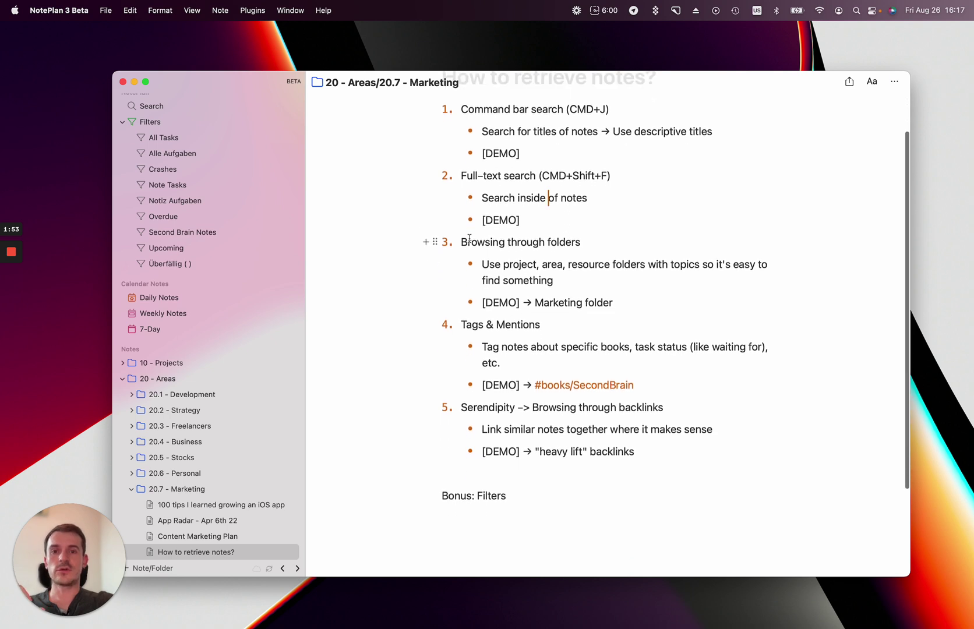
left_click_drag(462, 241, 582, 241)
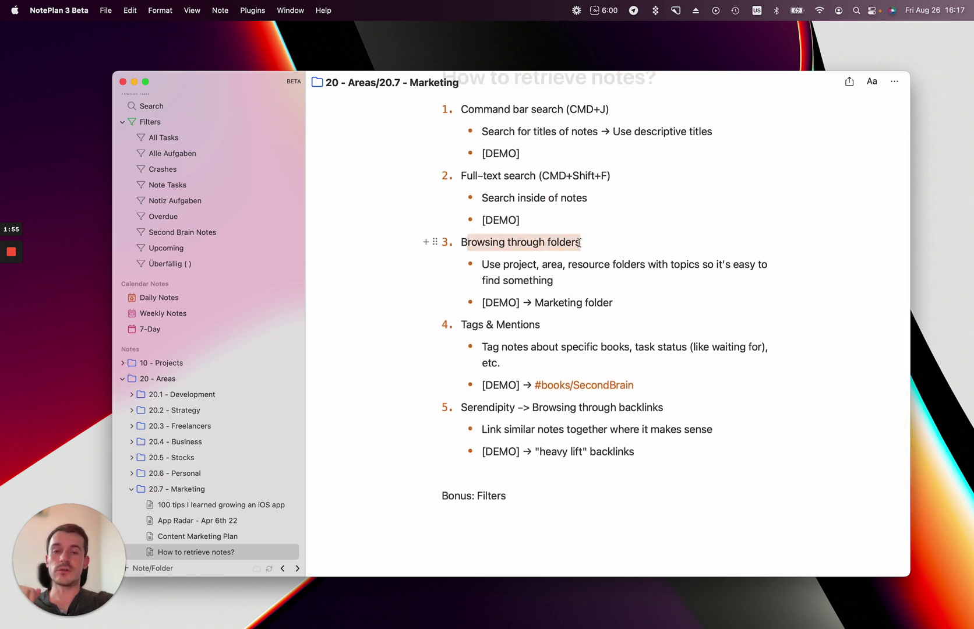
left_click_drag(561, 282, 487, 265)
left_click(520, 265)
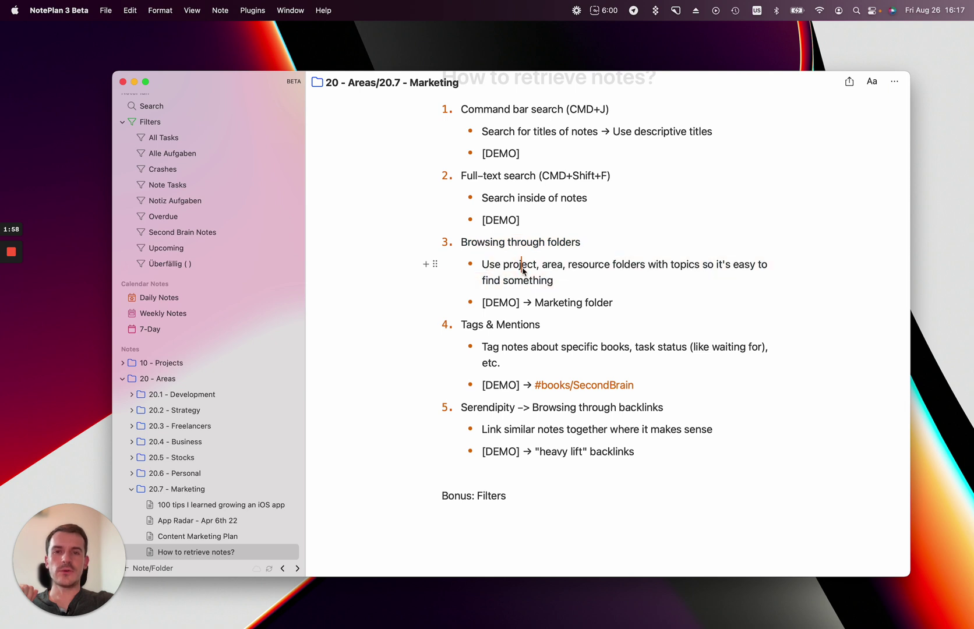
left_click(559, 282)
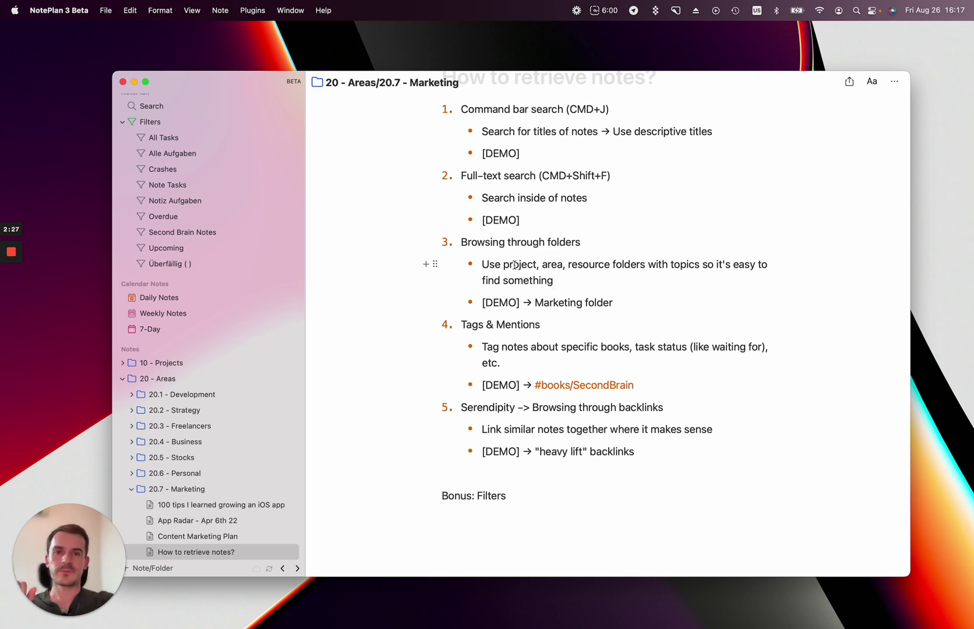
scroll(216, 411, "down", 5)
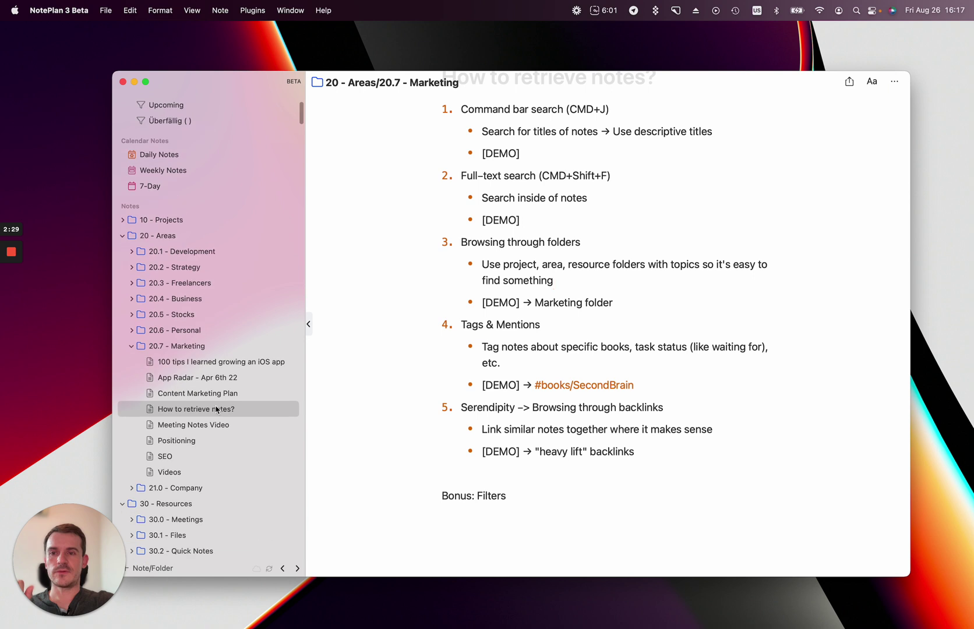
scroll(239, 309, "down", 2)
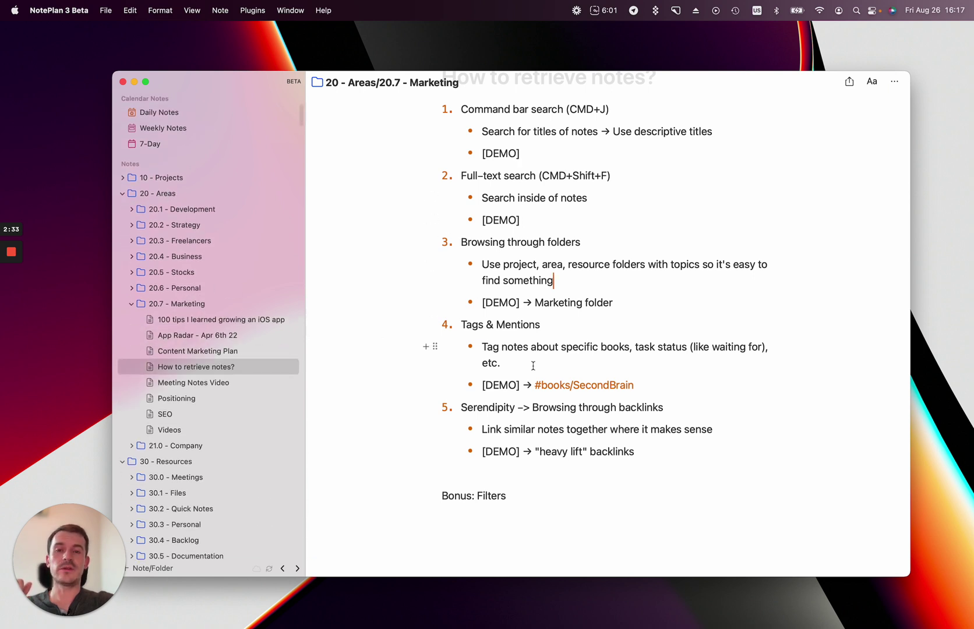
scroll(594, 294, "up", 2)
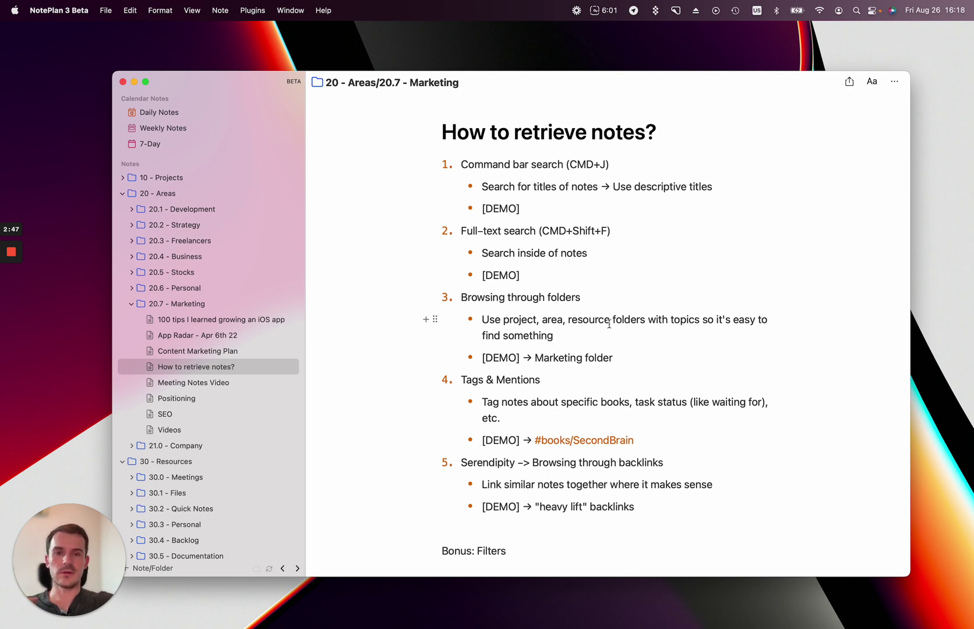
Look up the hashtag "#secondbrain" in the command bar and dismiss it without opening a suggestion.
scroll(622, 338, "down", 1)
scroll(622, 338, "down", 5)
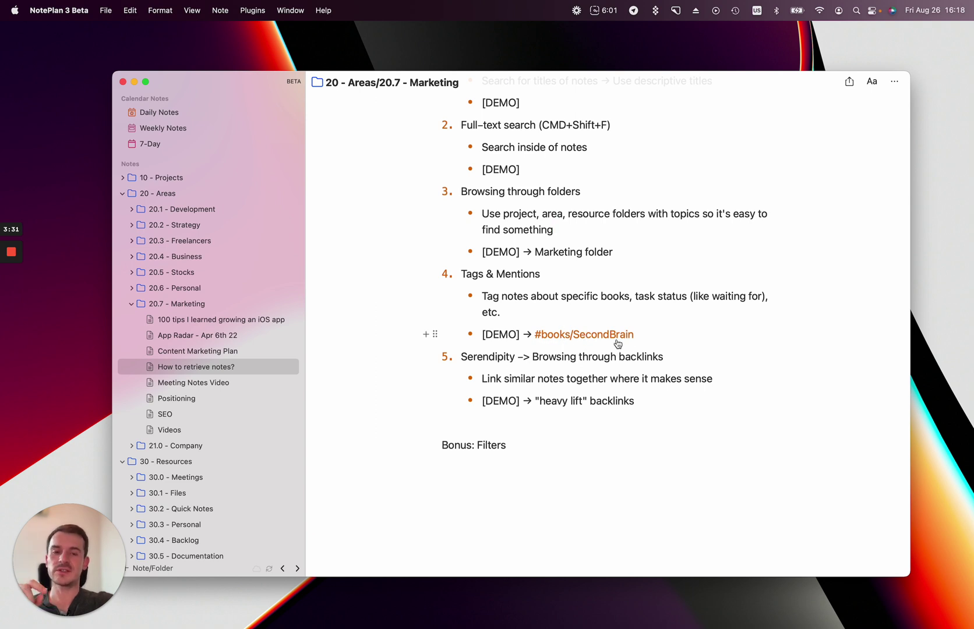
scroll(592, 310, "down", 2)
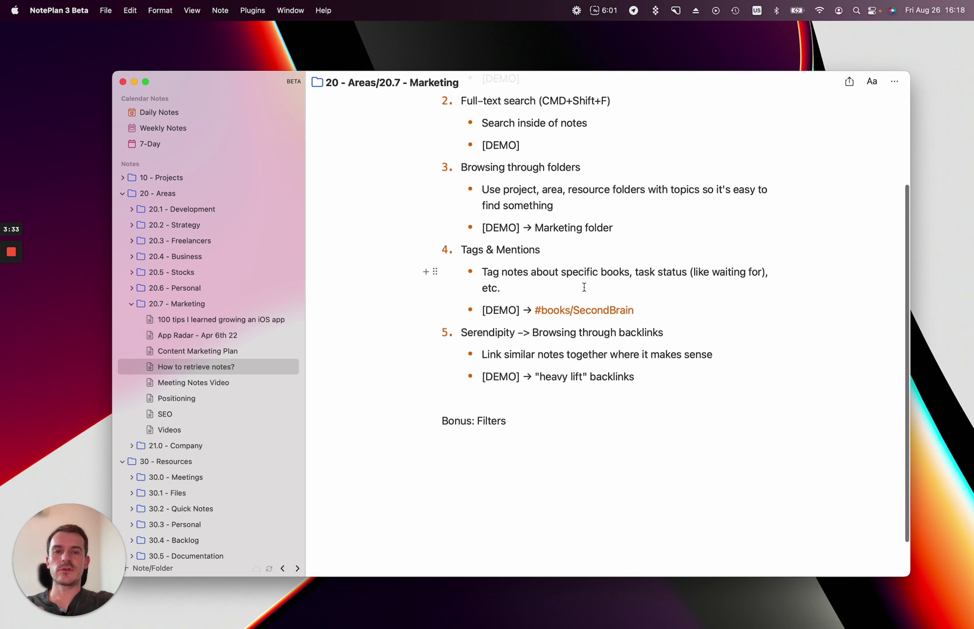
key("super+j")
key("BackSpace")
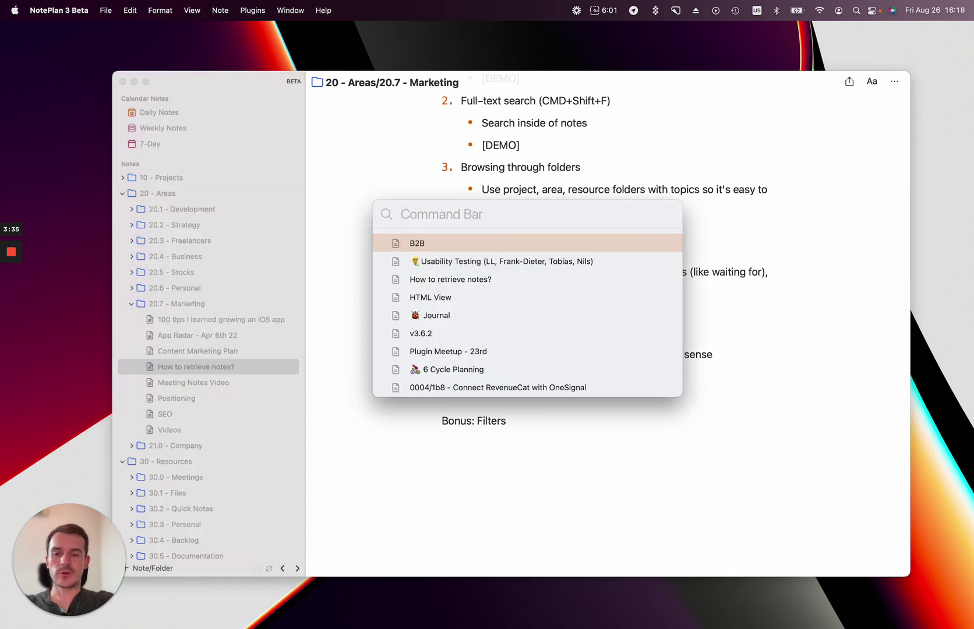
type("#se")
key("BackSpace")
type("secondbrain")
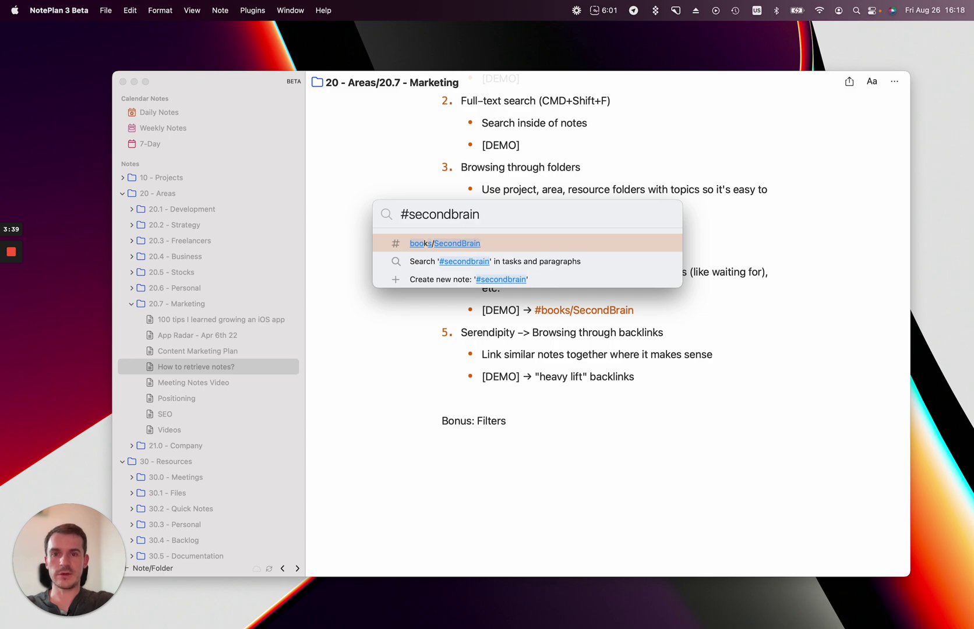
key("Escape")
Collapse the 30 - Resources folder and look through the Mentions and Hashtags lists in the Tags section.
scroll(245, 419, "down", 15)
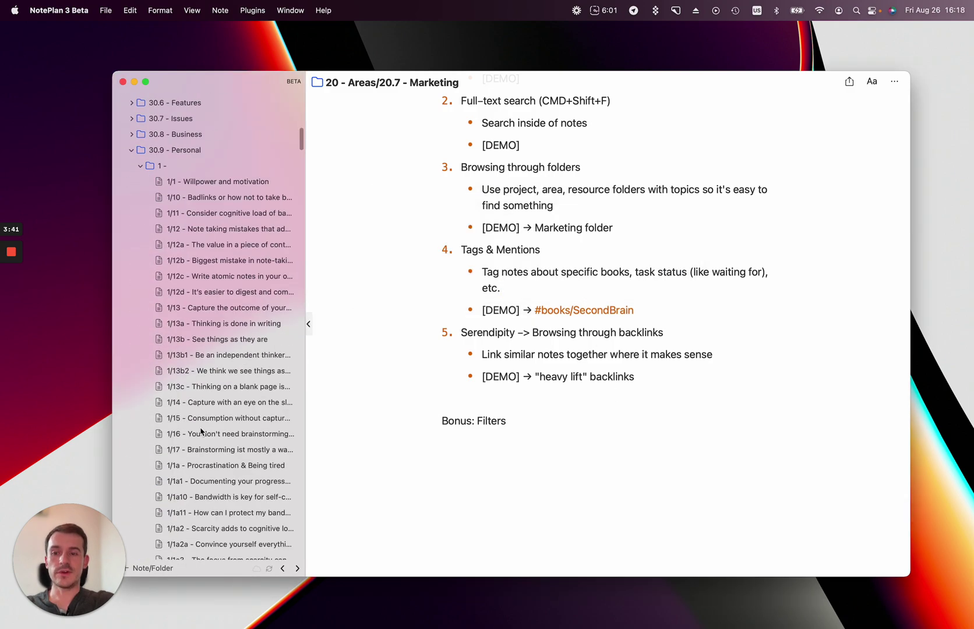
scroll(201, 431, "up", 15)
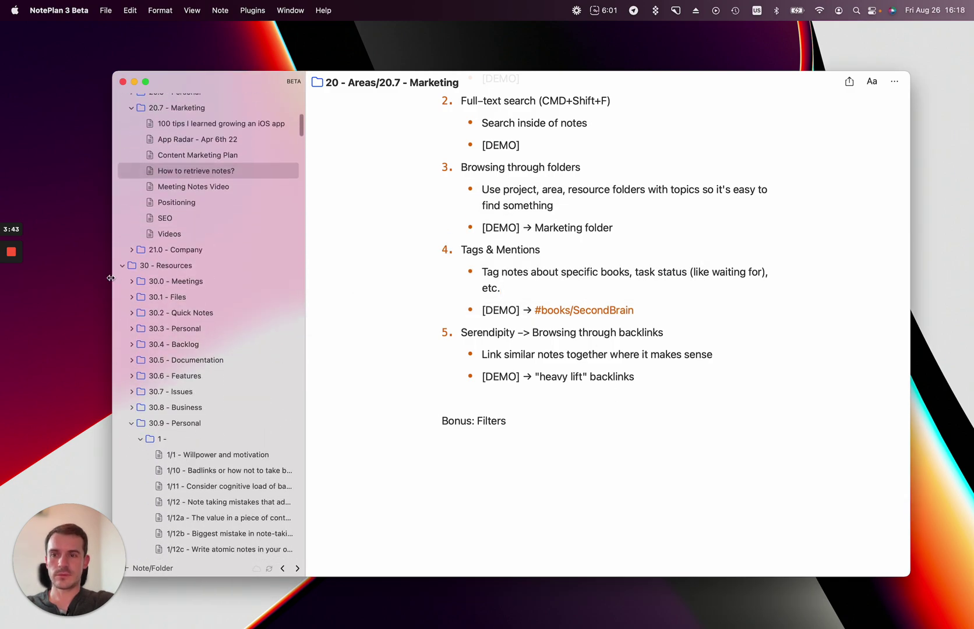
left_click(122, 267)
scroll(166, 379, "down", 10)
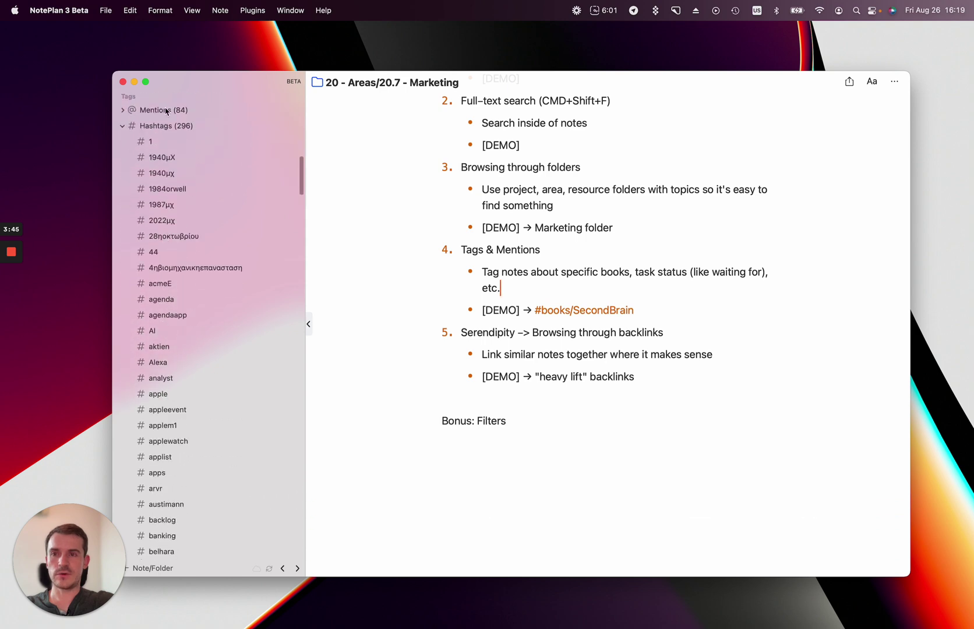
scroll(167, 378, "down", 5)
scroll(167, 379, "up", 20)
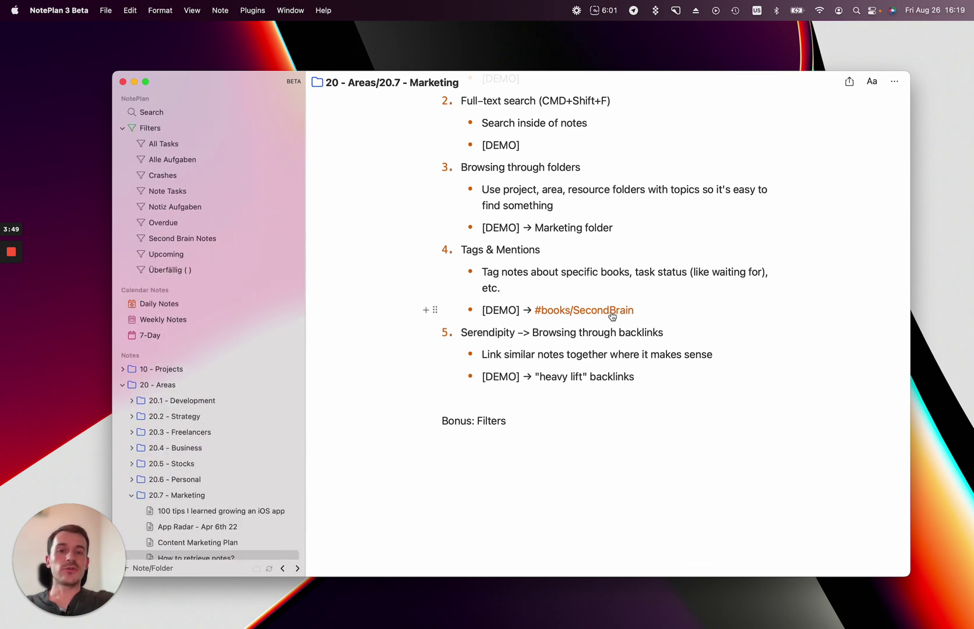
Follow the #books/SecondBrain tag under "Tags & Mentions" in the note and look through all notes that carry it.
scroll(600, 331, "up", 3)
scroll(600, 331, "up", 2)
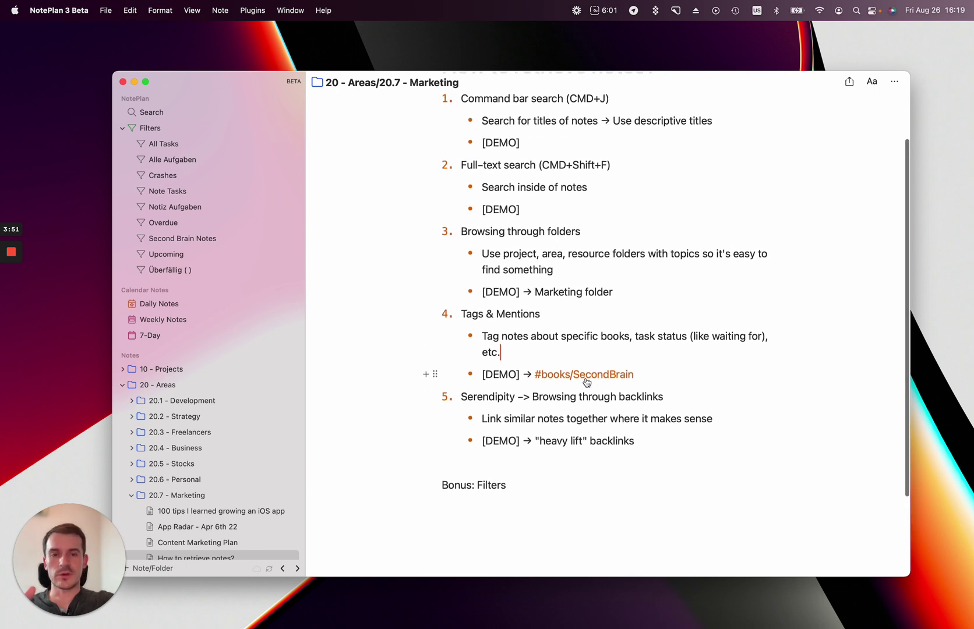
left_click(558, 375)
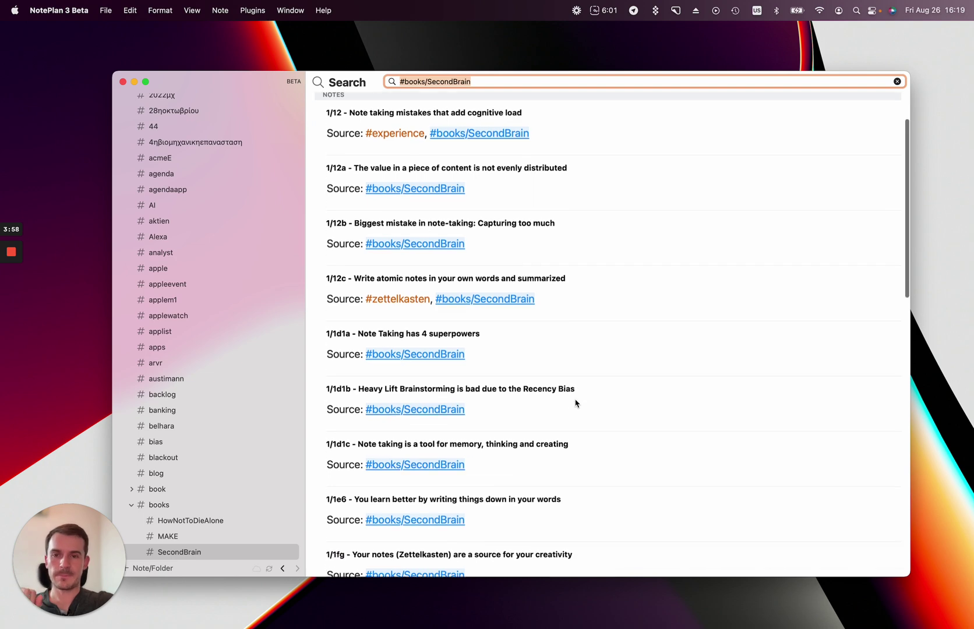
scroll(441, 432, "down", 5)
scroll(442, 433, "down", 20)
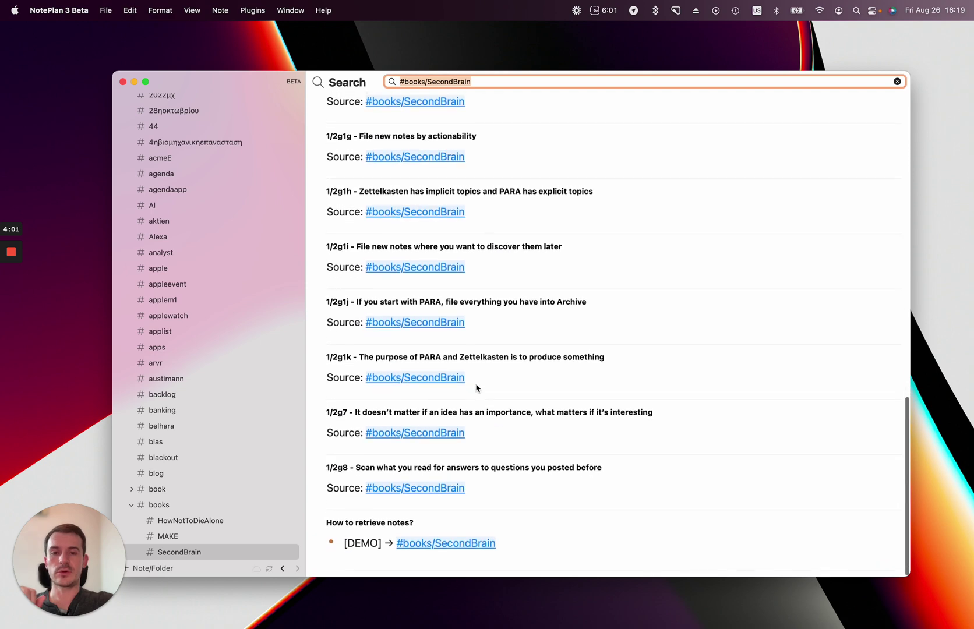
scroll(476, 388, "up", 20)
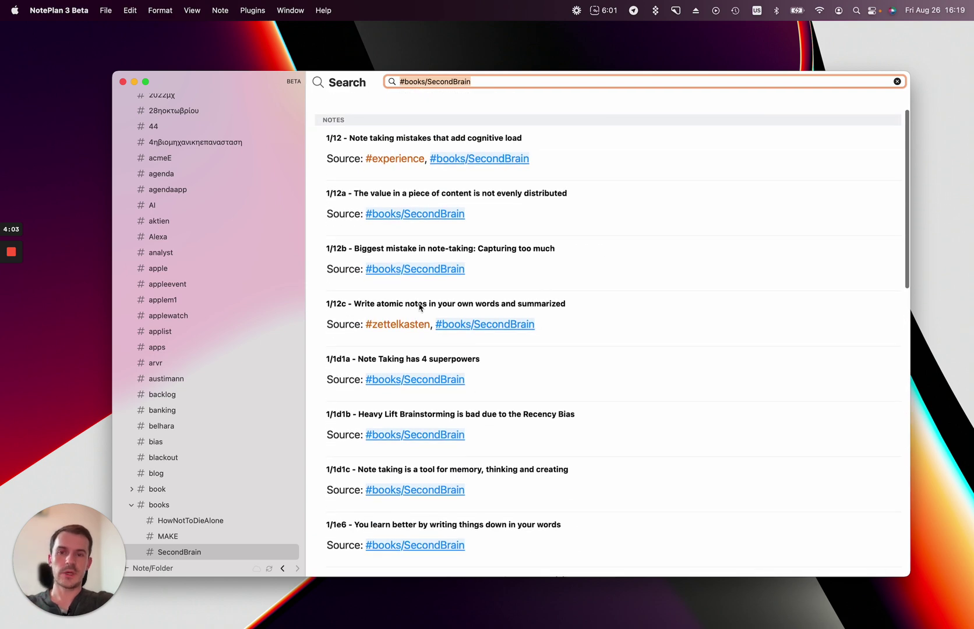
Open the note "1/12b - Biggest mistake in note-taking: Capturing too much" from the tag results and examine its Source line.
left_click(424, 271)
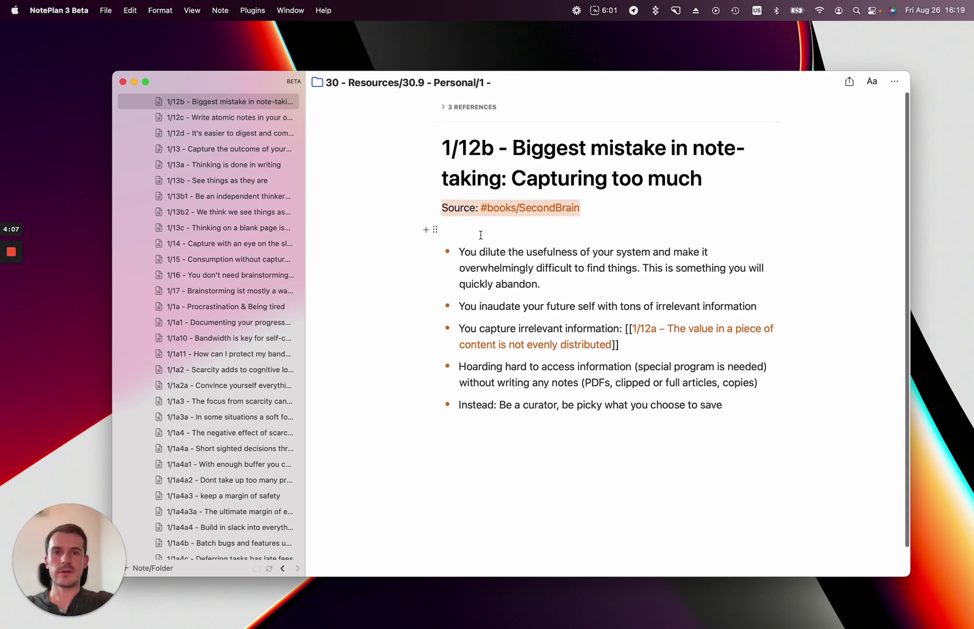
double_click(457, 201)
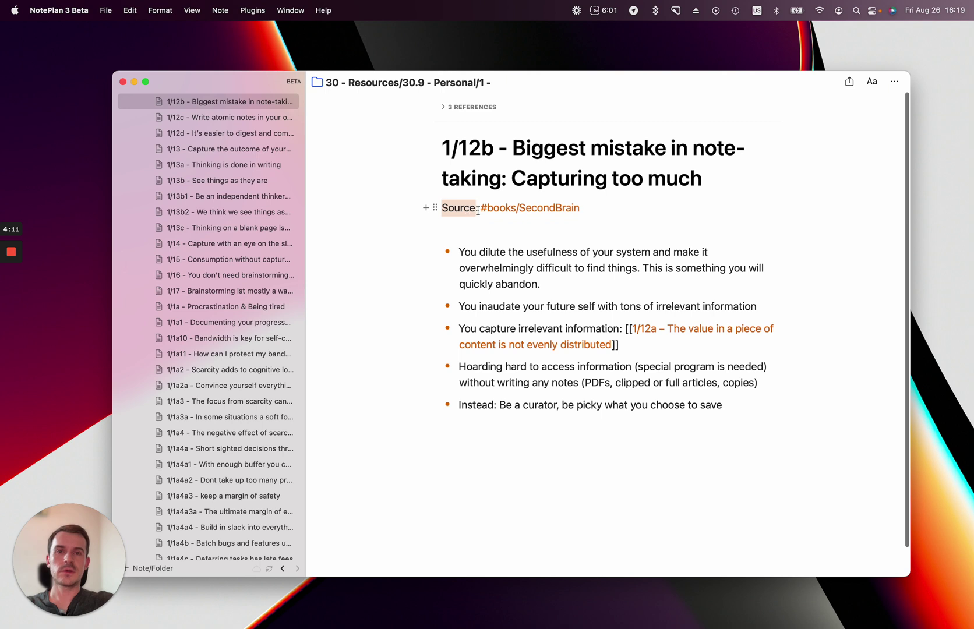
left_click(581, 208)
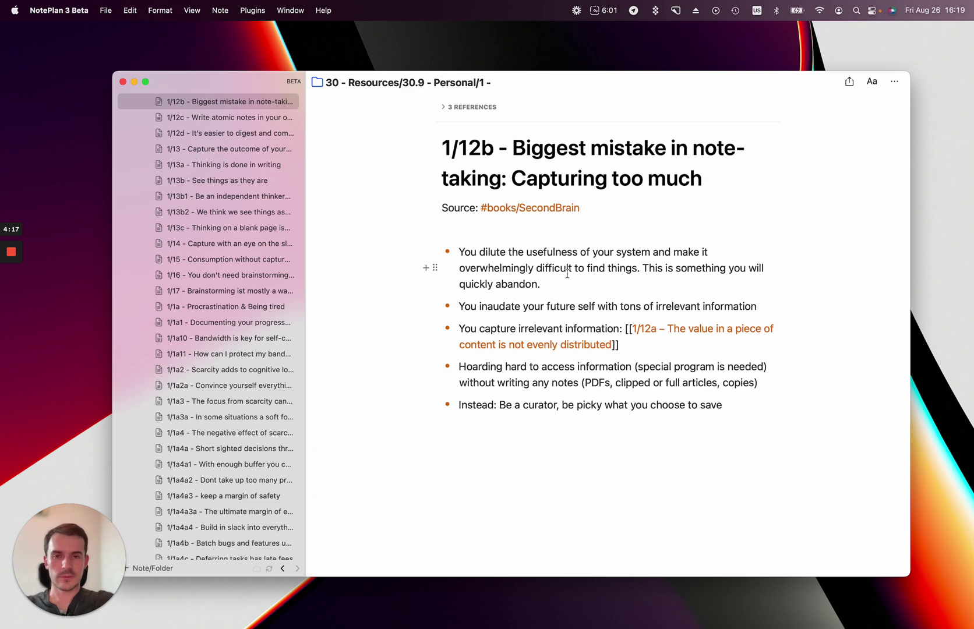
Return to the "How to retrieve notes?" outline and review its "Serendipity -> Browsing through backlinks" points.
key("super+bracketleft")
key("super+bracketleft")
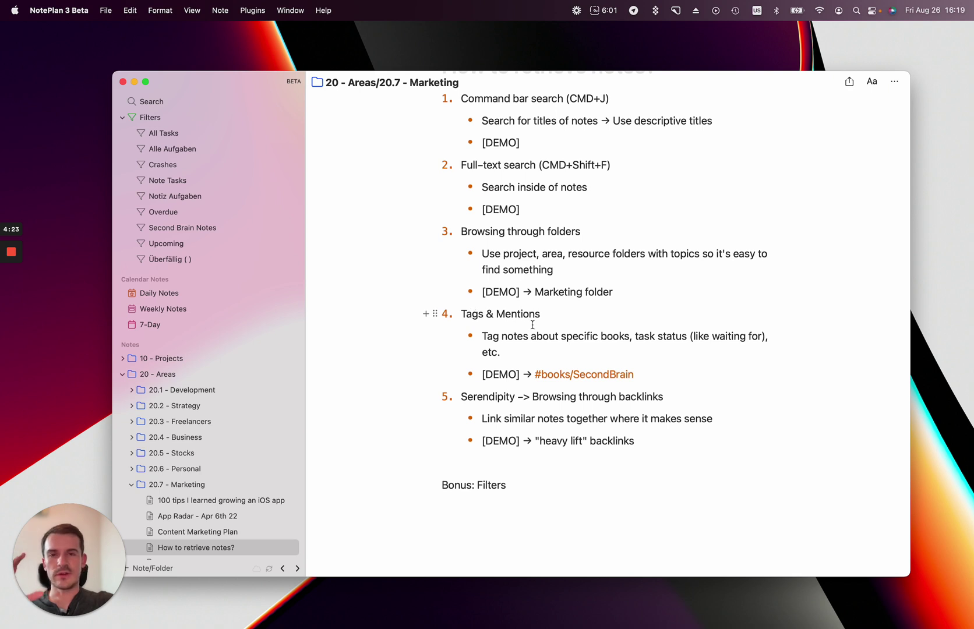
scroll(533, 325, "down", 2)
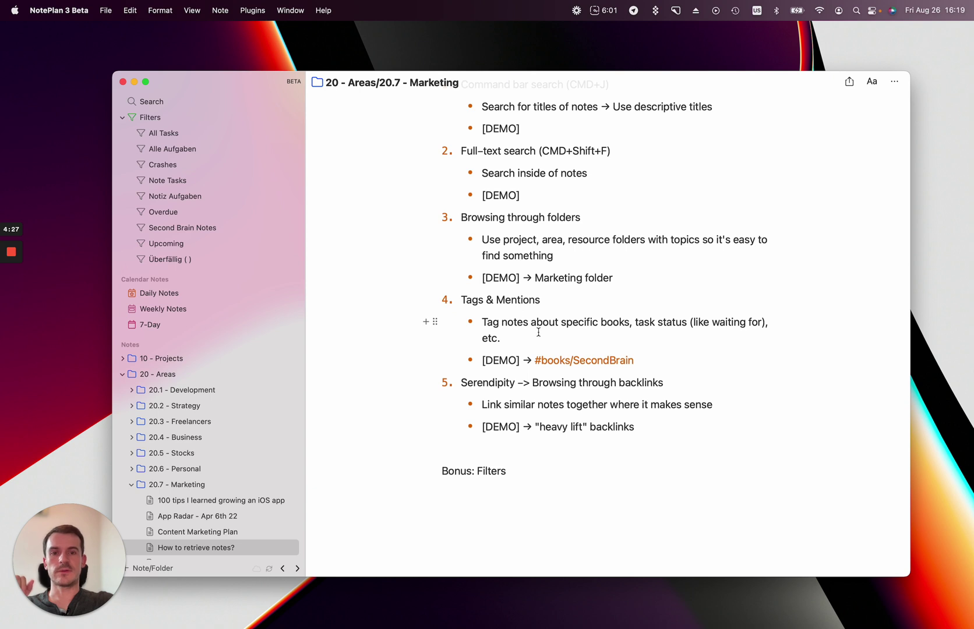
scroll(539, 332, "down", 10)
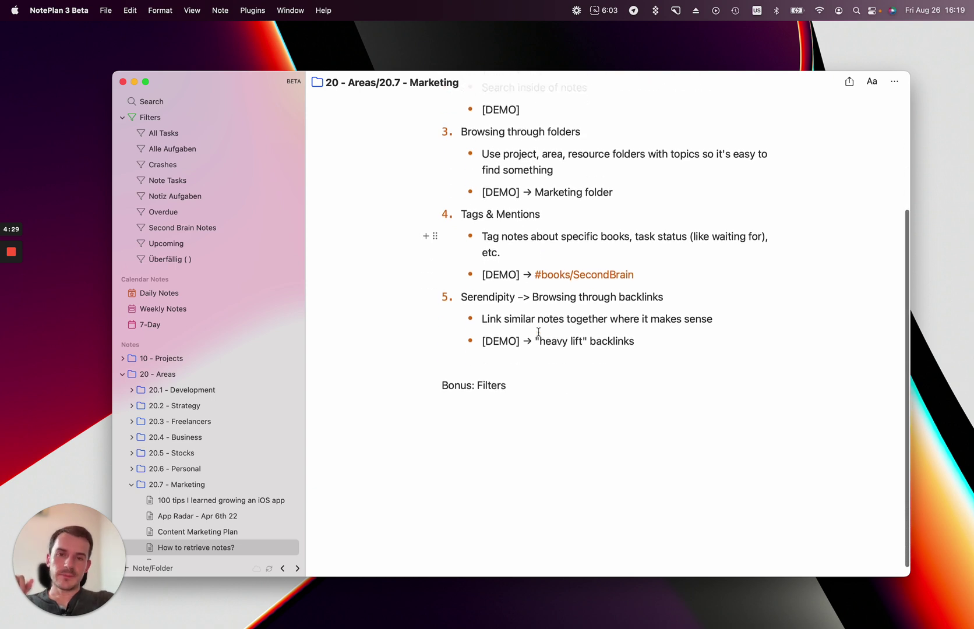
scroll(542, 332, "down", 1)
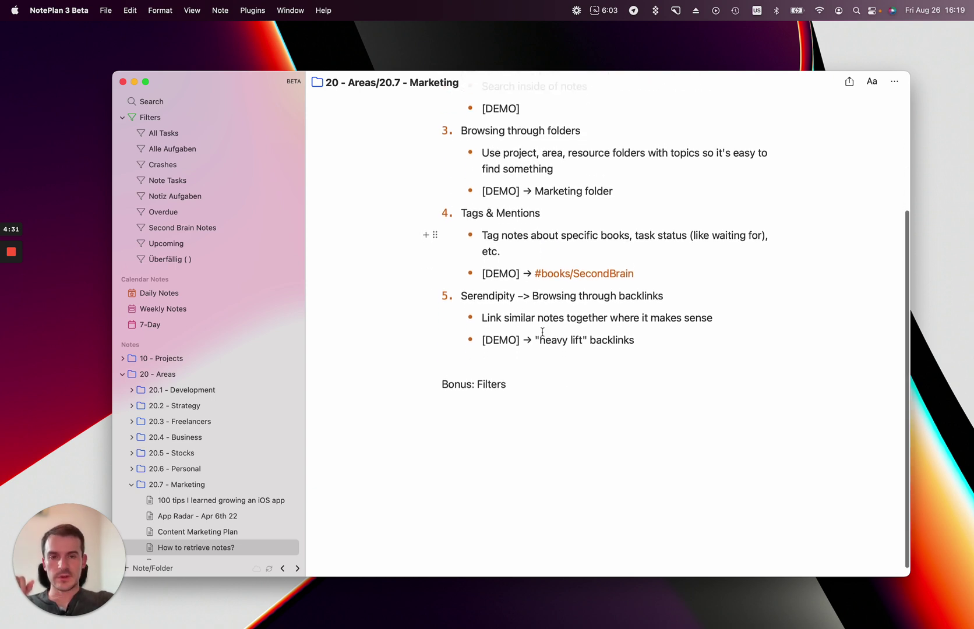
scroll(542, 332, "down", 1)
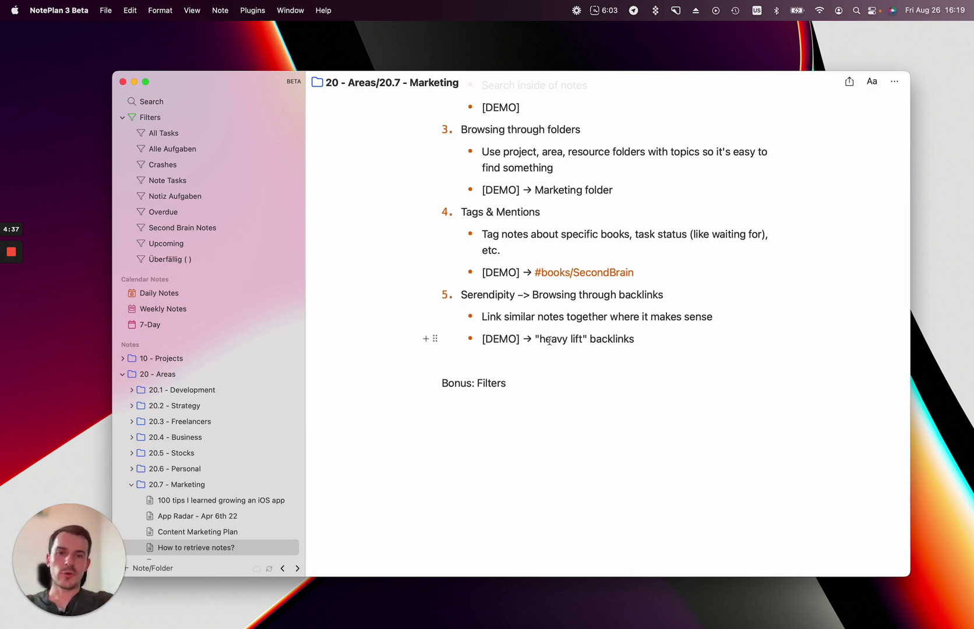
Search the command bar for "heavy lift" and open the note "1/2g5a - Slow burn vs heavy lift".
key("super+j")
type("heav")
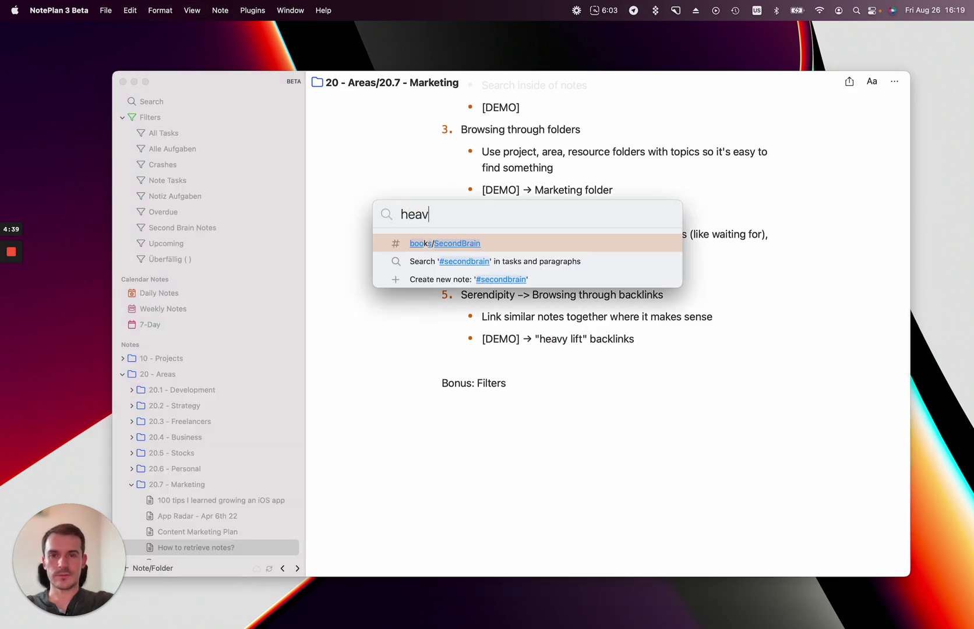
type("y lift")
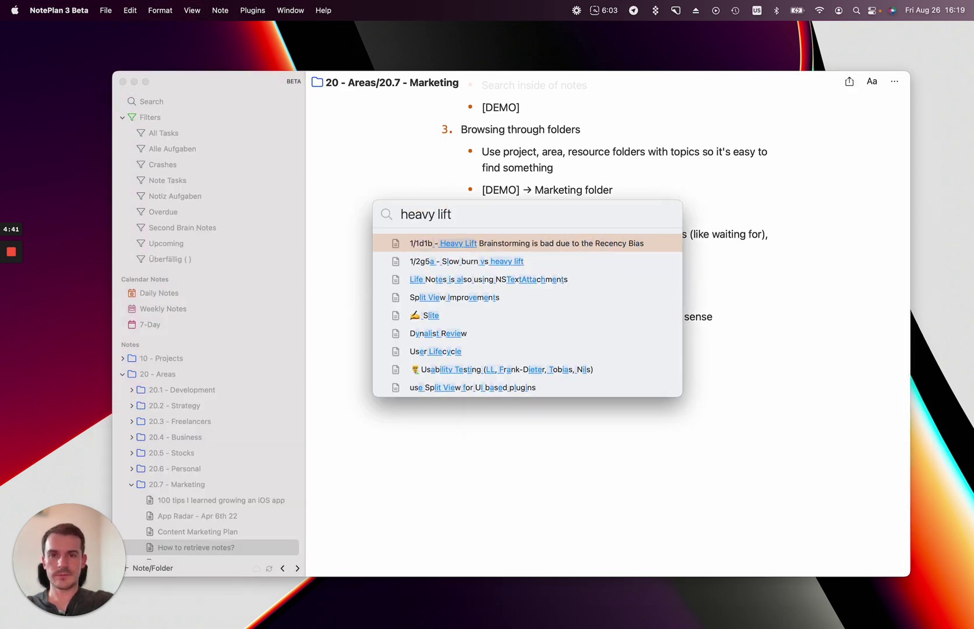
key("Down")
key("Return")
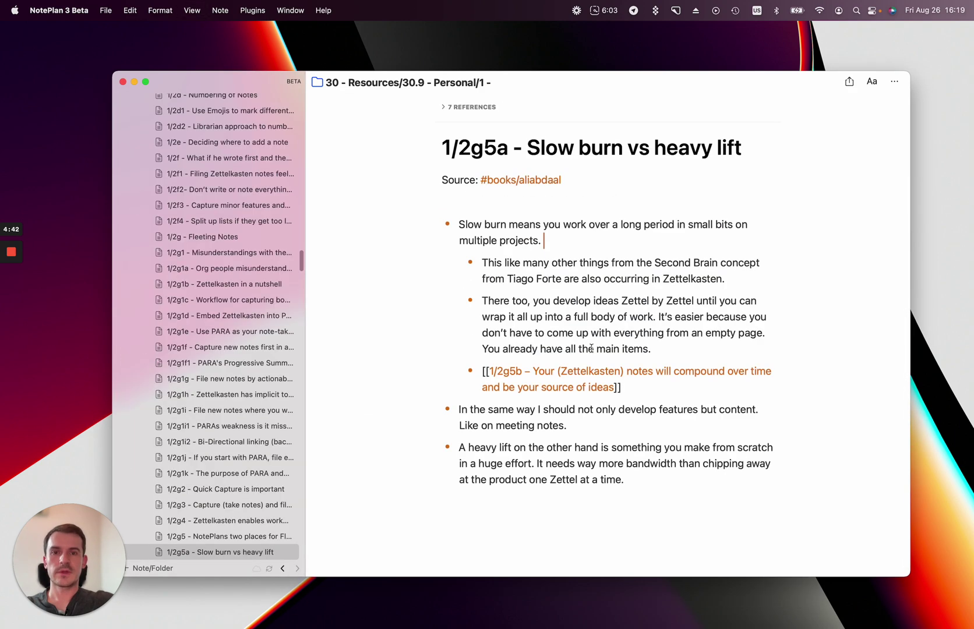
Expand the references of the "Slow burn vs heavy lift" note and look through the notes that link to it.
left_click(472, 110)
scroll(538, 247, "down", 1)
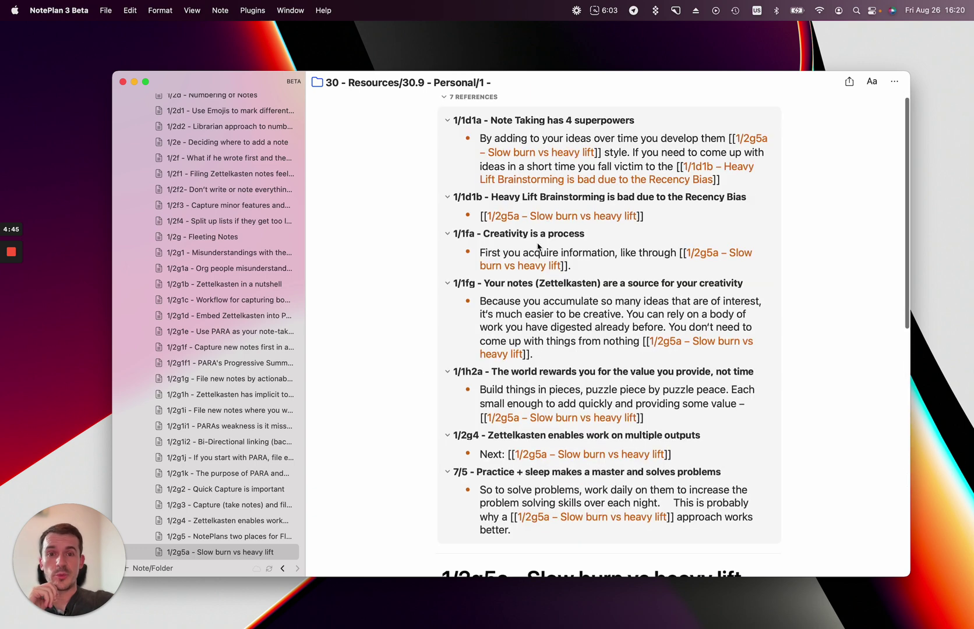
scroll(538, 247, "down", 3)
scroll(546, 317, "up", 3)
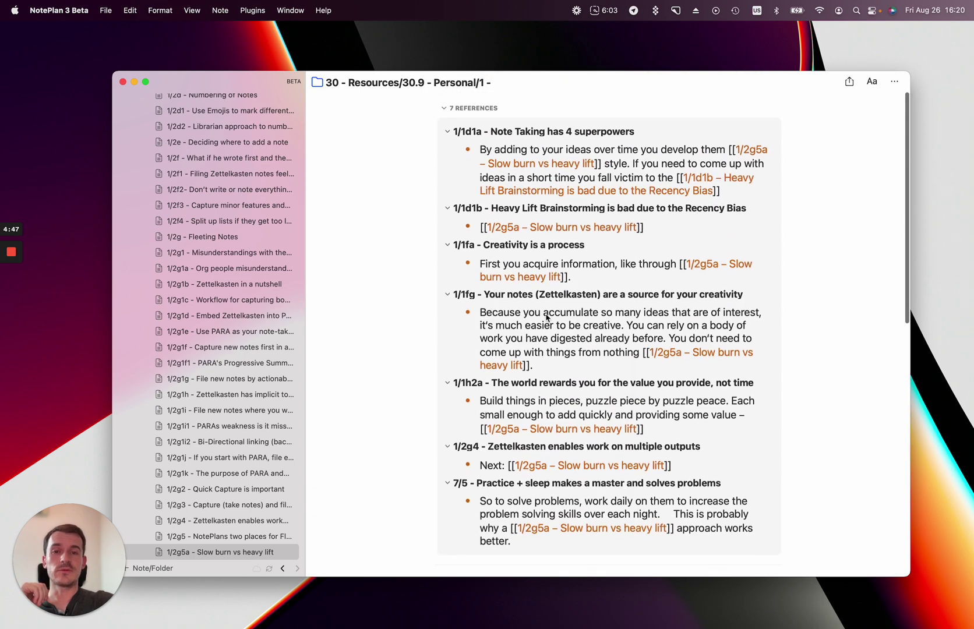
scroll(559, 332, "down", 1)
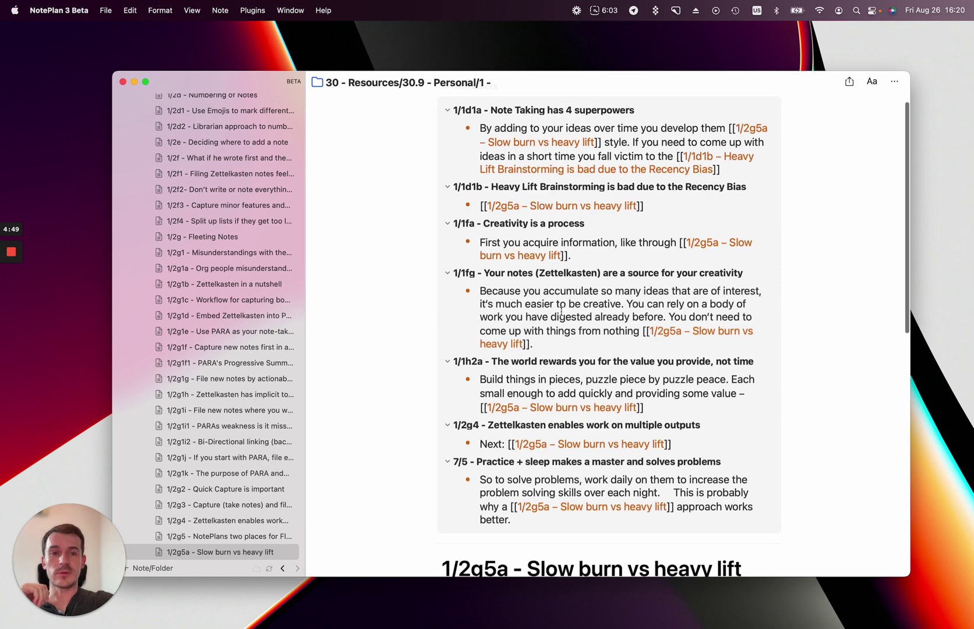
Open the backlinked note "1/1fg - Your notes (Zettelkasten) are a source for your creativity" and examine its content, links and references.
left_click(561, 311)
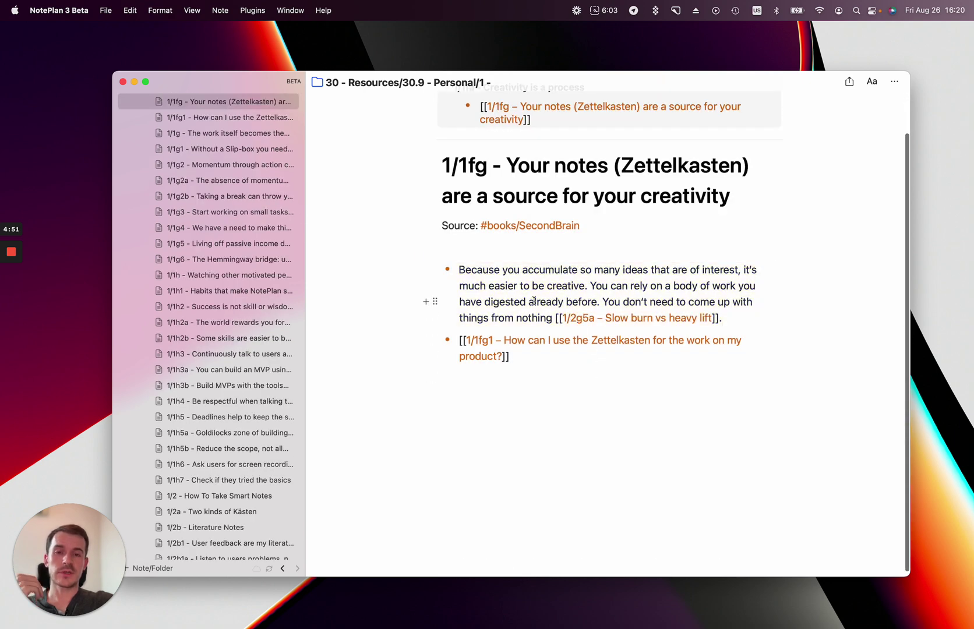
scroll(228, 326, "up", 3)
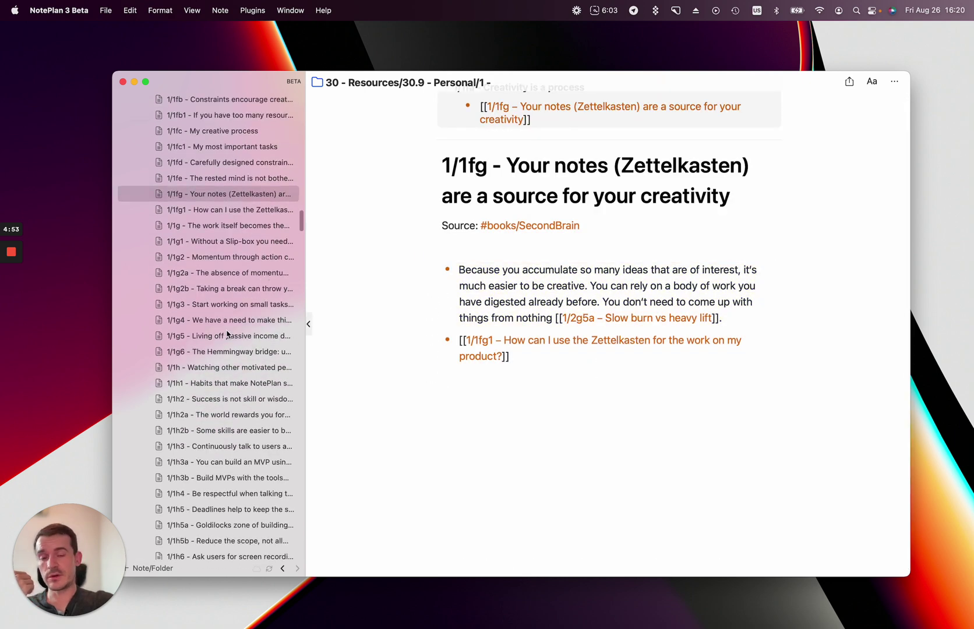
left_click(465, 391)
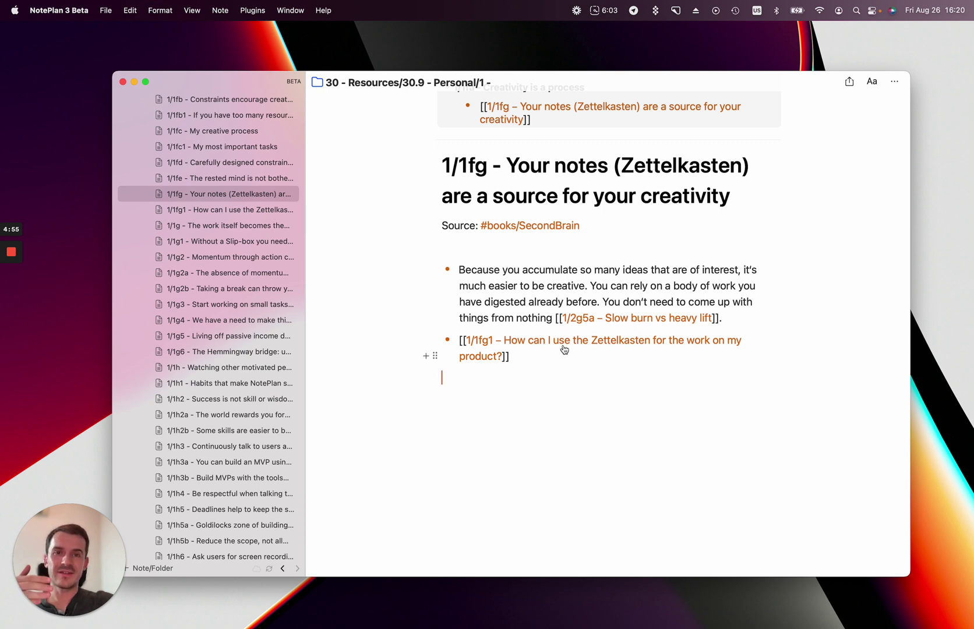
scroll(563, 349, "up", 2)
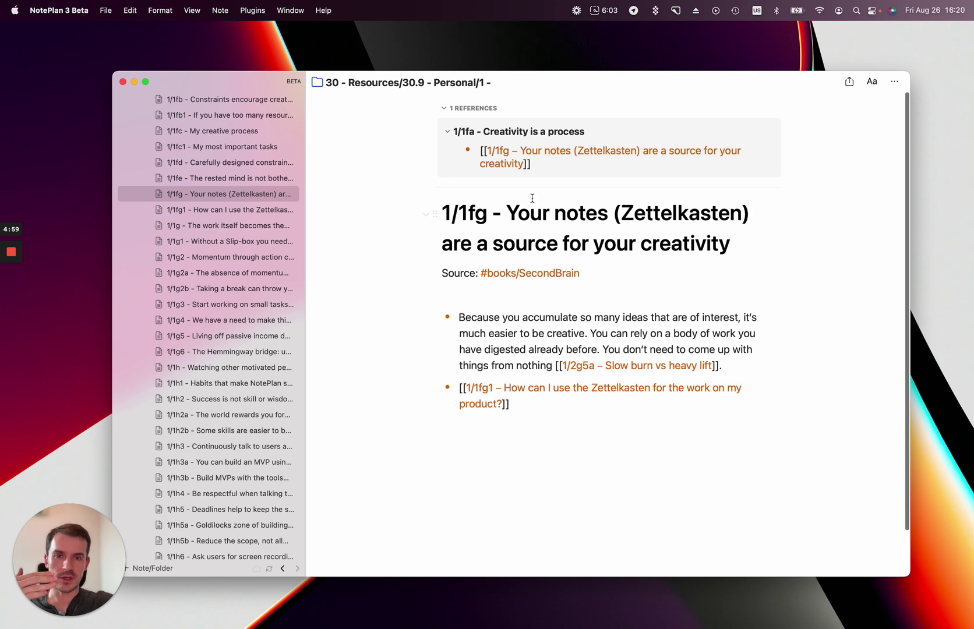
Follow the link to "1/1fg1 - How can I use the Zettelkasten for the work on my product?", read it and return through its backlink.
left_click(556, 386)
scroll(608, 333, "down", 6)
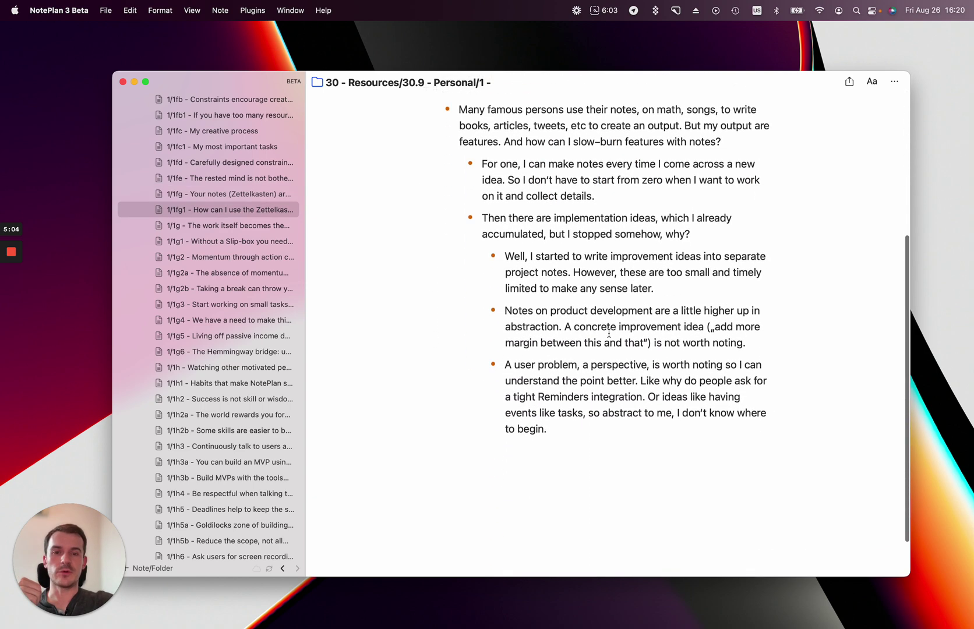
scroll(609, 333, "up", 6)
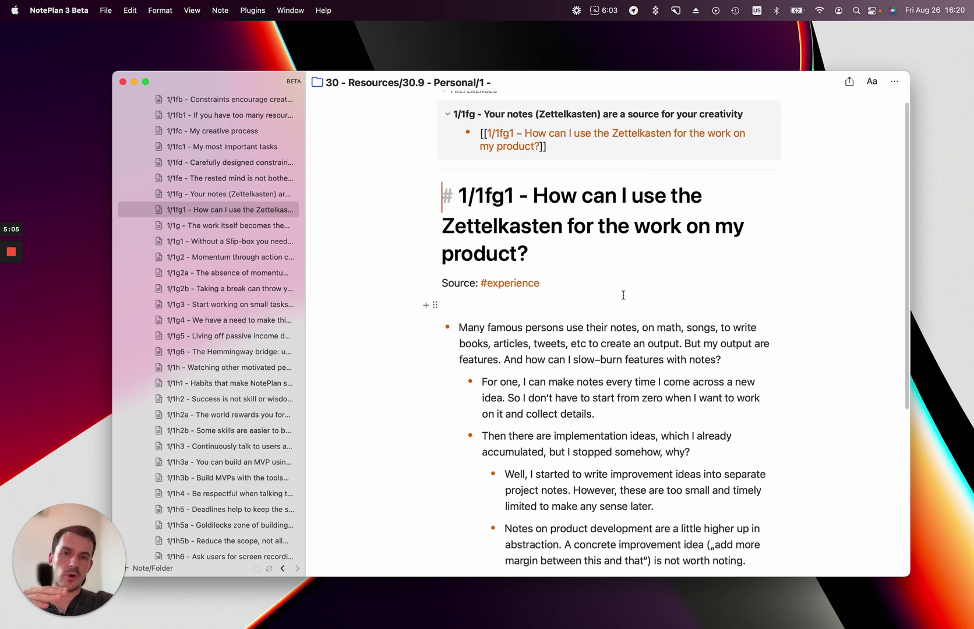
left_click(566, 162)
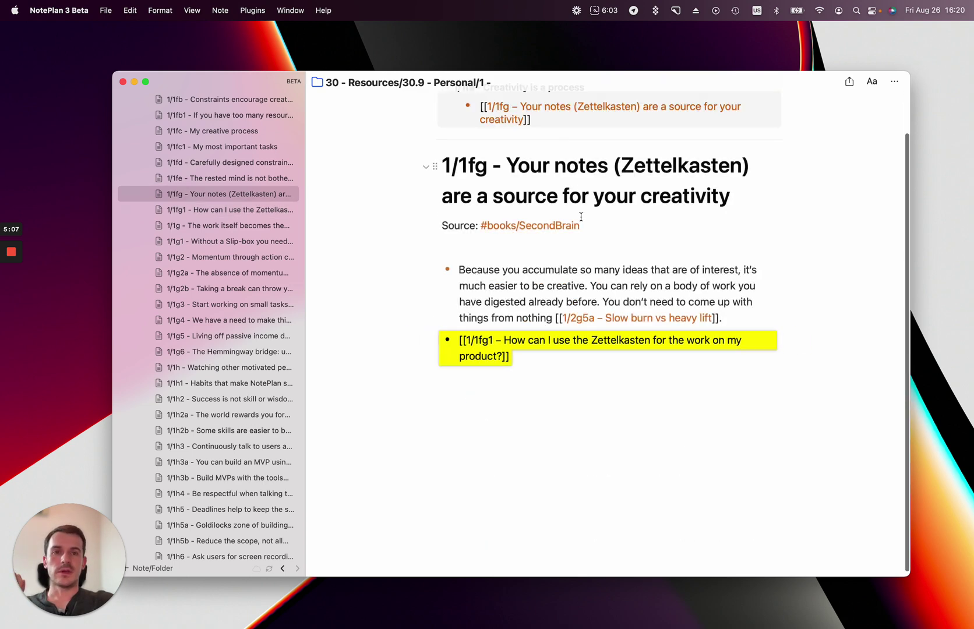
scroll(581, 217, "up", 2)
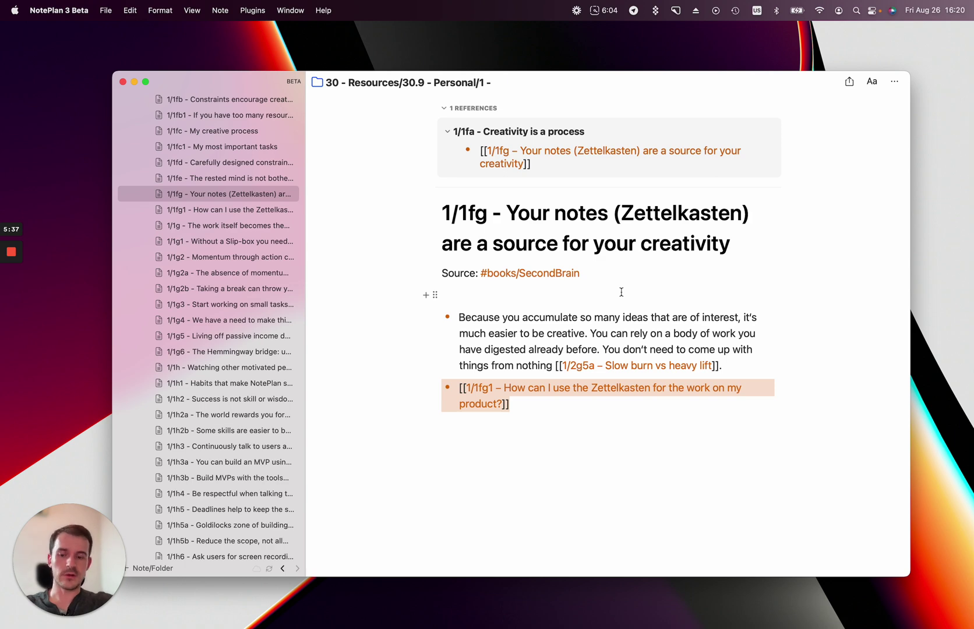
Go back through the visited notes to the "How to retrieve notes?" outline and mark the word "Serendipity" in point 5.
key("super+bracketleft")
key("super+bracketleft")
key("super+bracketleft")
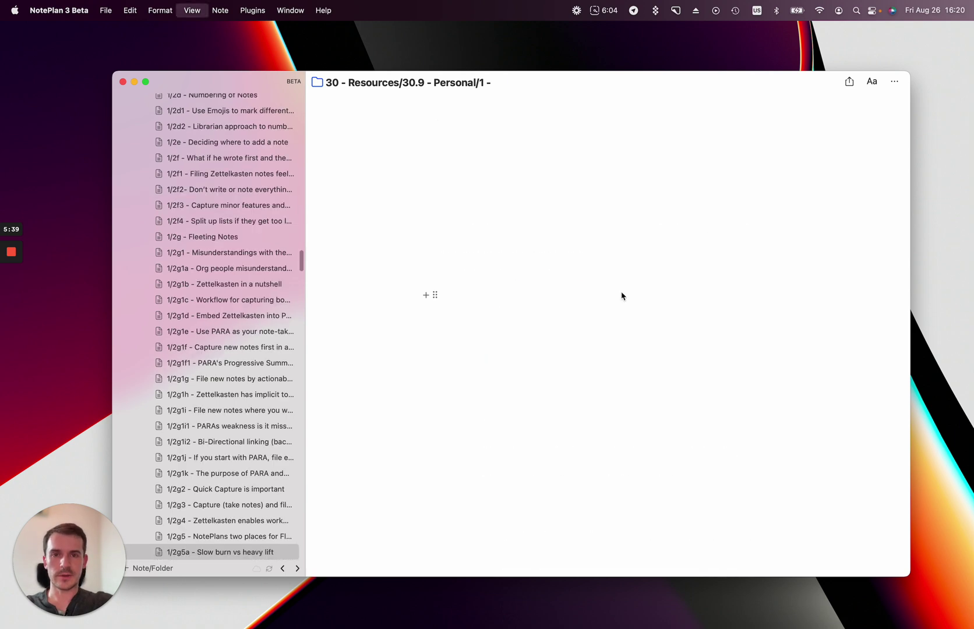
key("super+bracketleft")
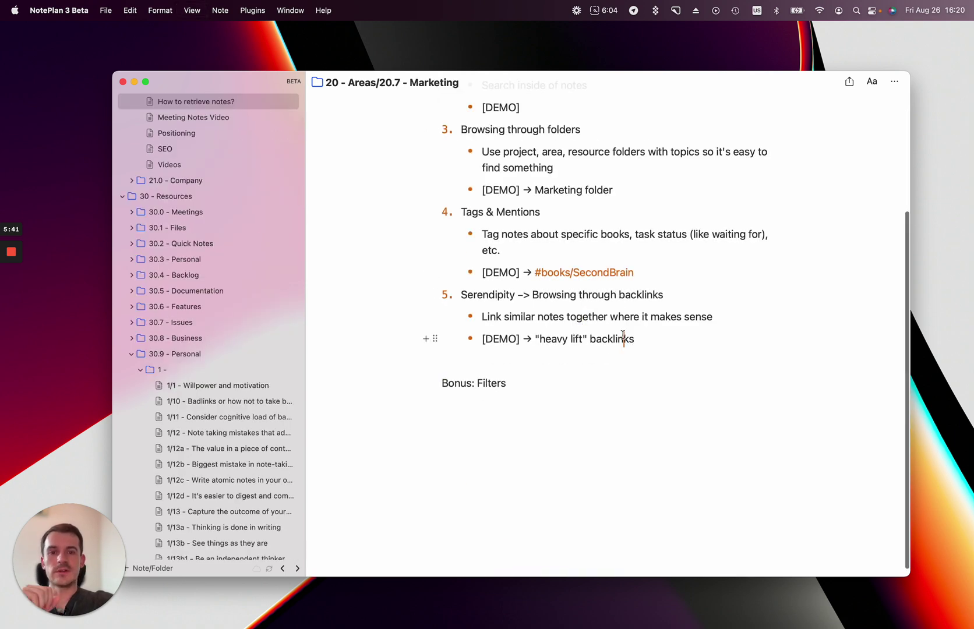
left_click_drag(484, 294, 516, 294)
scroll(519, 350, "down", 1)
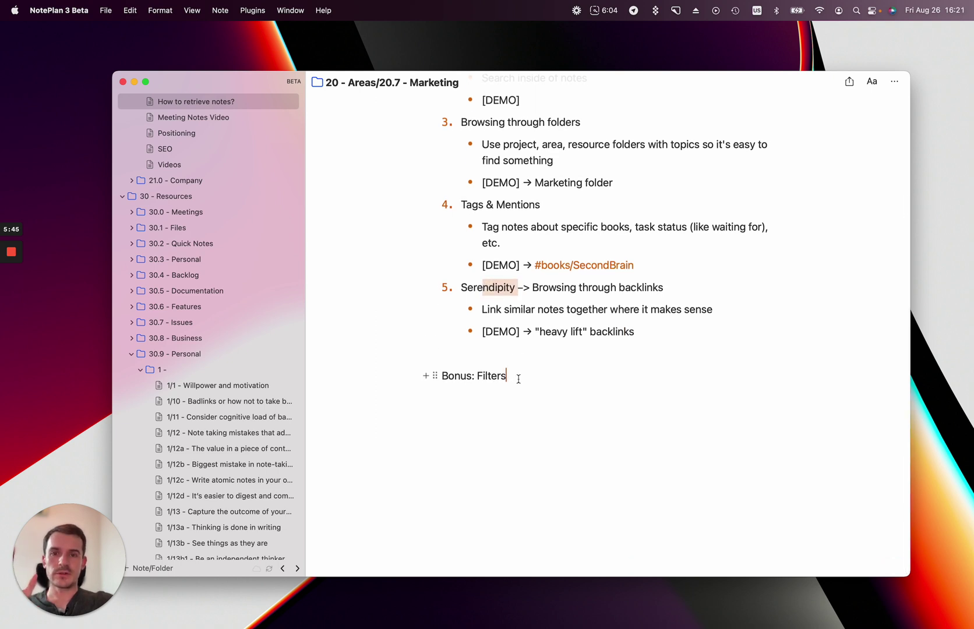
Select the outline's "Bonus: Filters" line and open the saved filter "Second Brain Notes".
left_click_drag(519, 379, 426, 376)
scroll(525, 392, "up", 6)
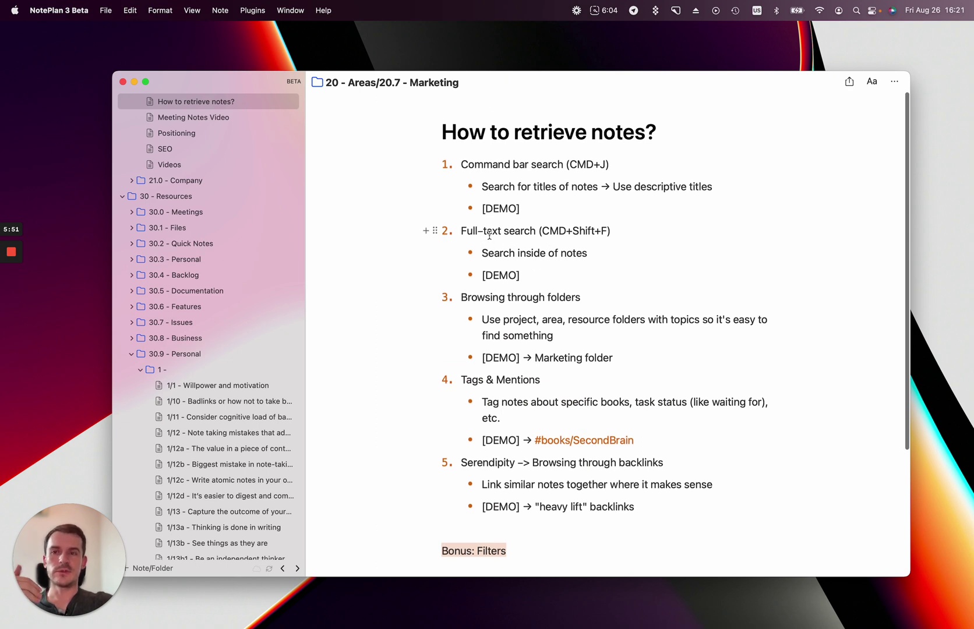
scroll(206, 226, "up", 15)
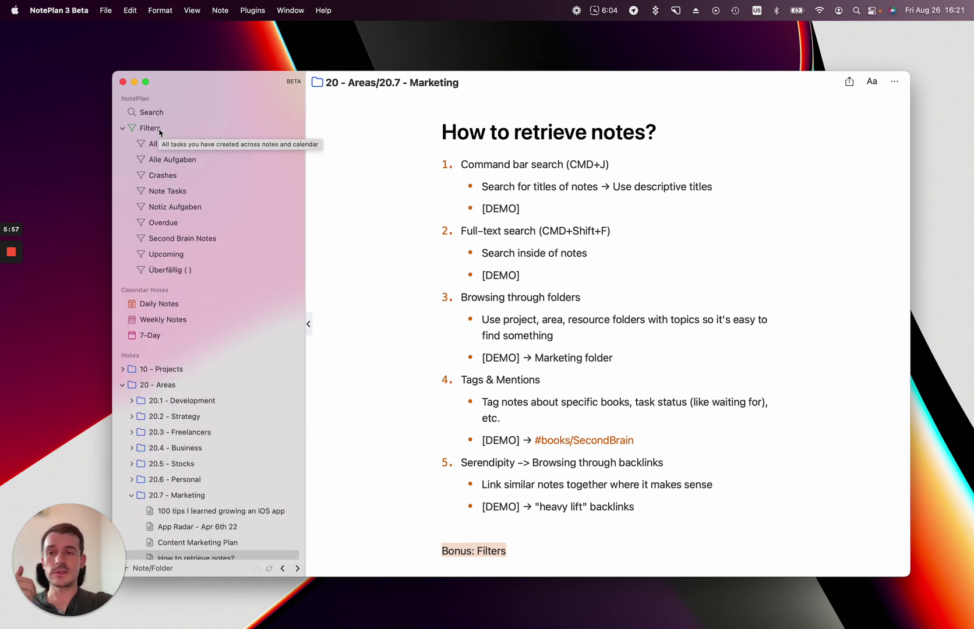
left_click(199, 240)
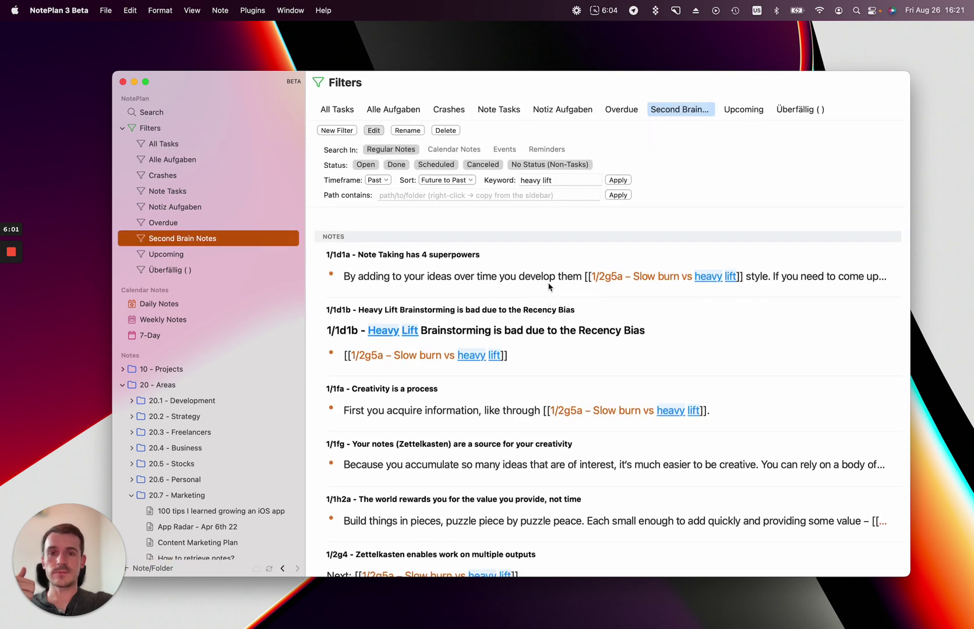
Set the Second Brain Notes filter's keyword to "secondbrain", apply it and look through the matching notes.
left_click(558, 181)
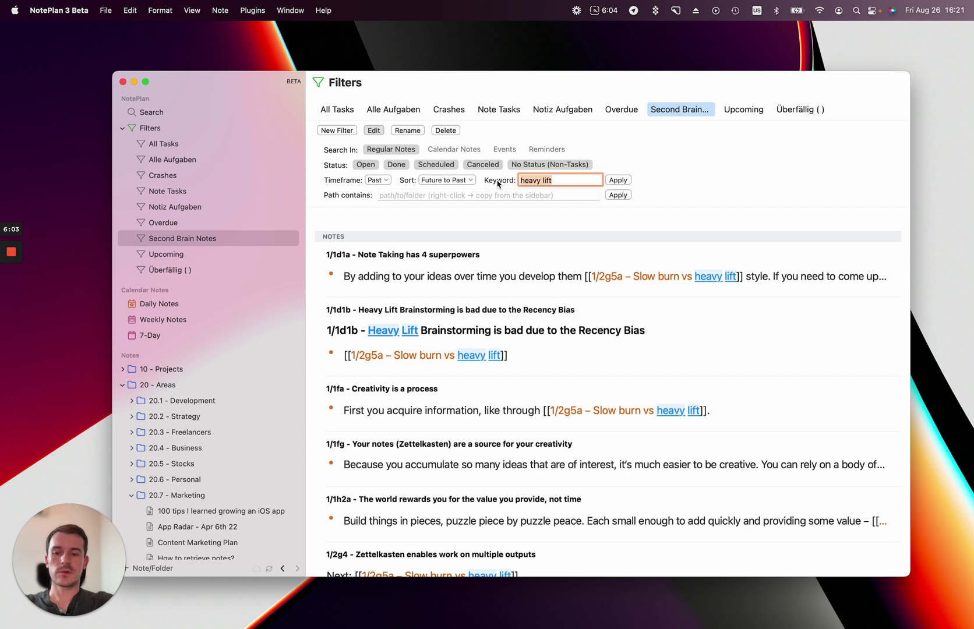
type("s")
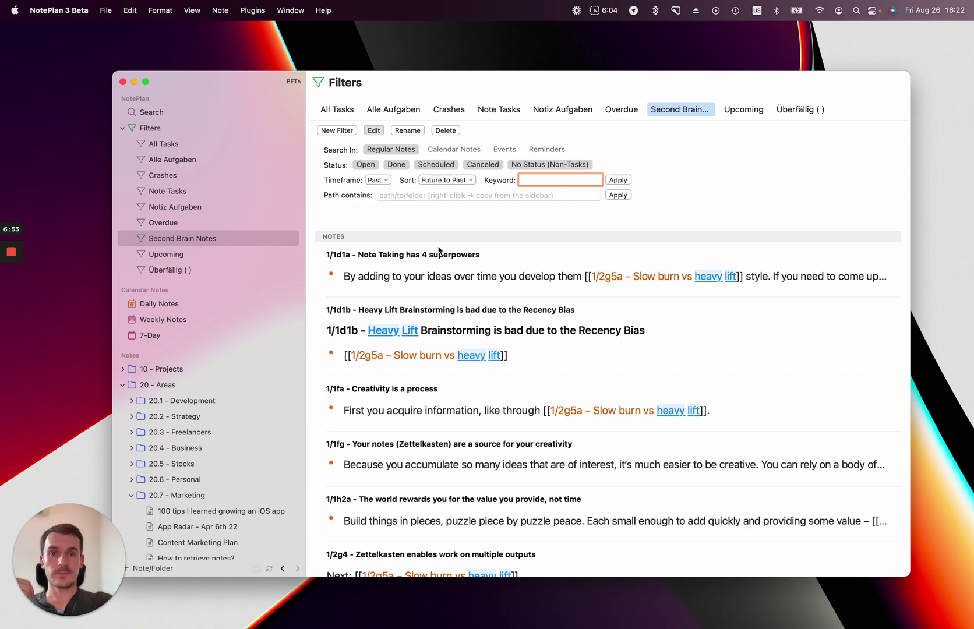
type("s")
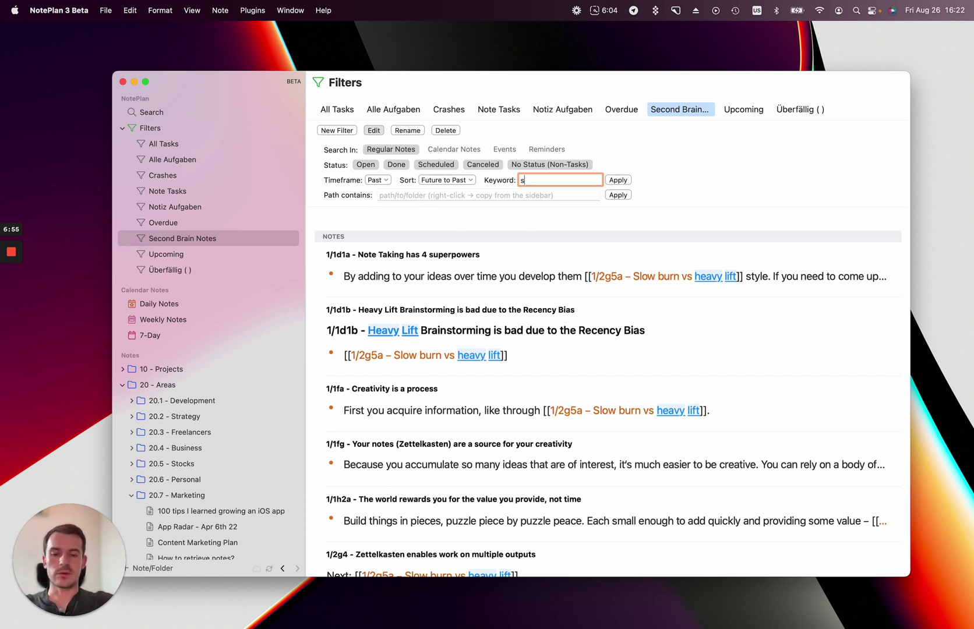
type("econdbrain")
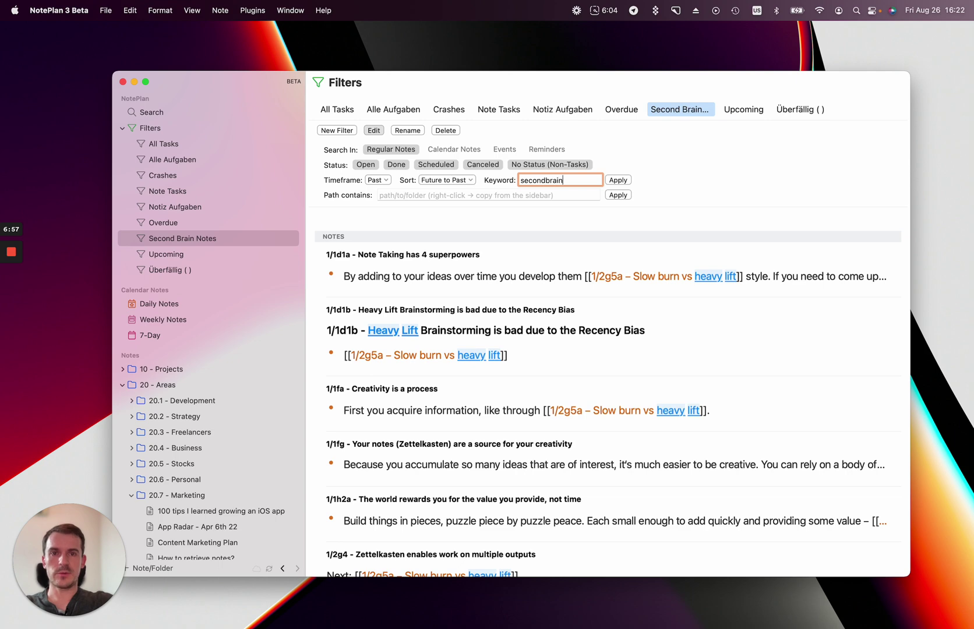
left_click(618, 181)
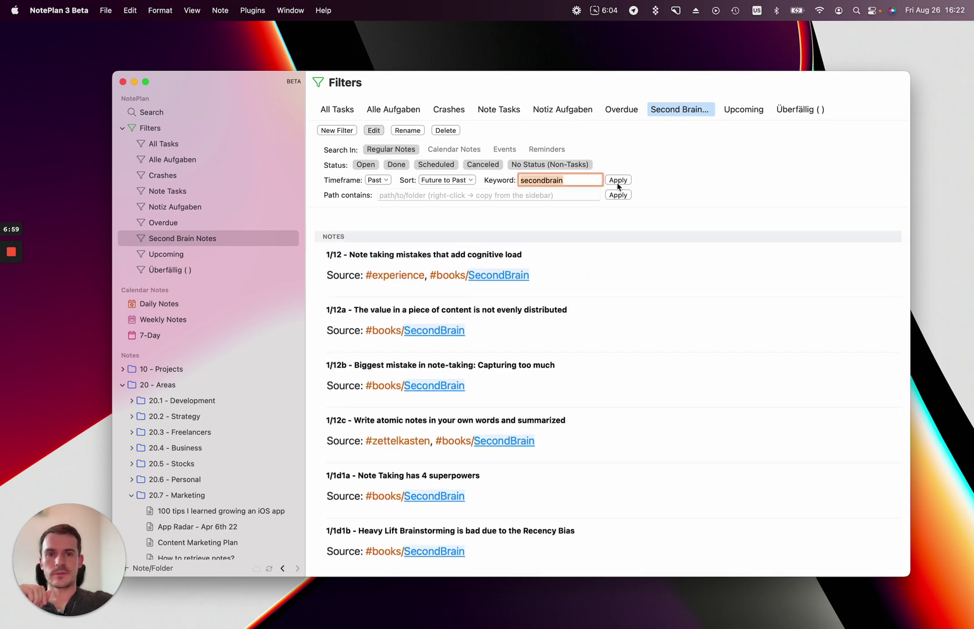
scroll(556, 328, "down", 15)
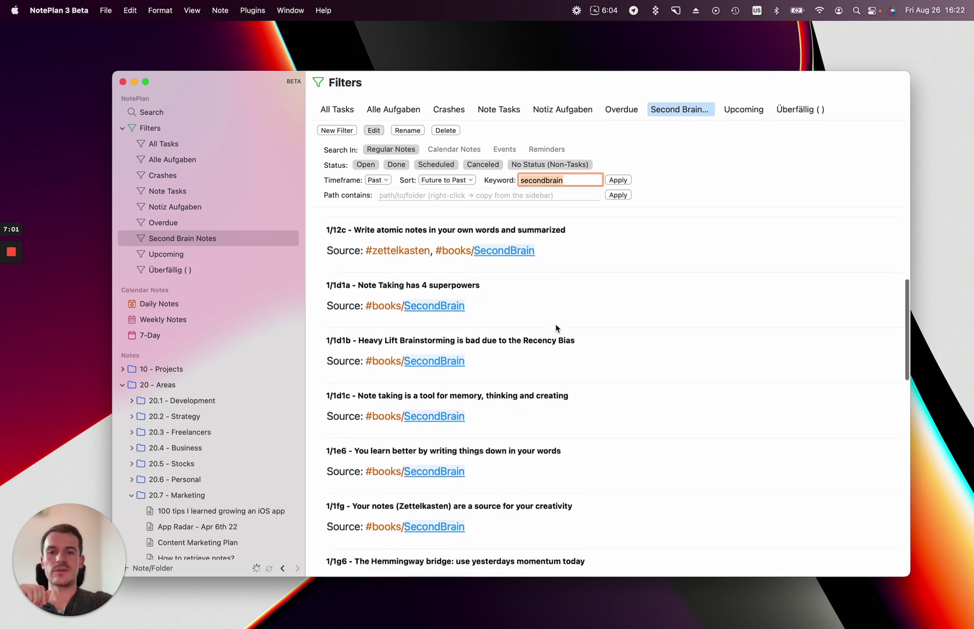
scroll(556, 328, "up", 10)
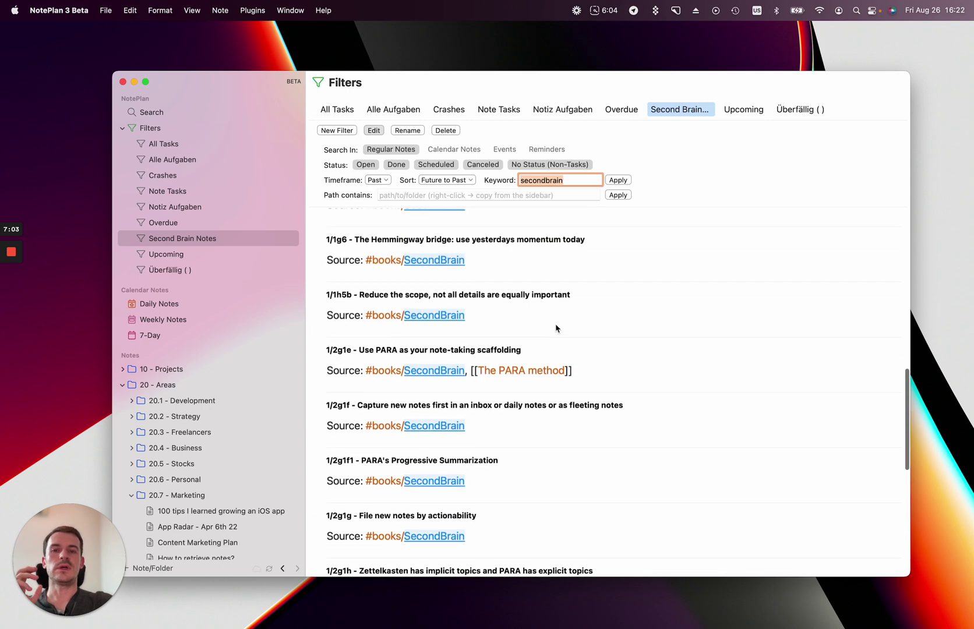
Review the earlier notes in the Second Brain Notes filter, return to the "How to retrieve notes?" outline and deselect its "Bonus: Filters" line.
scroll(556, 328, "up", 2)
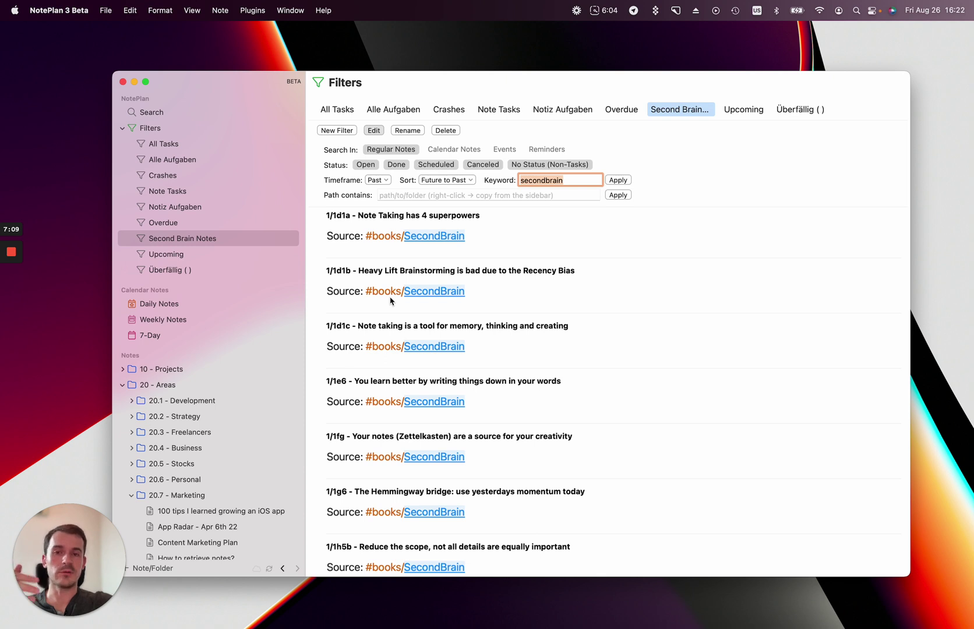
scroll(396, 304, "up", 4)
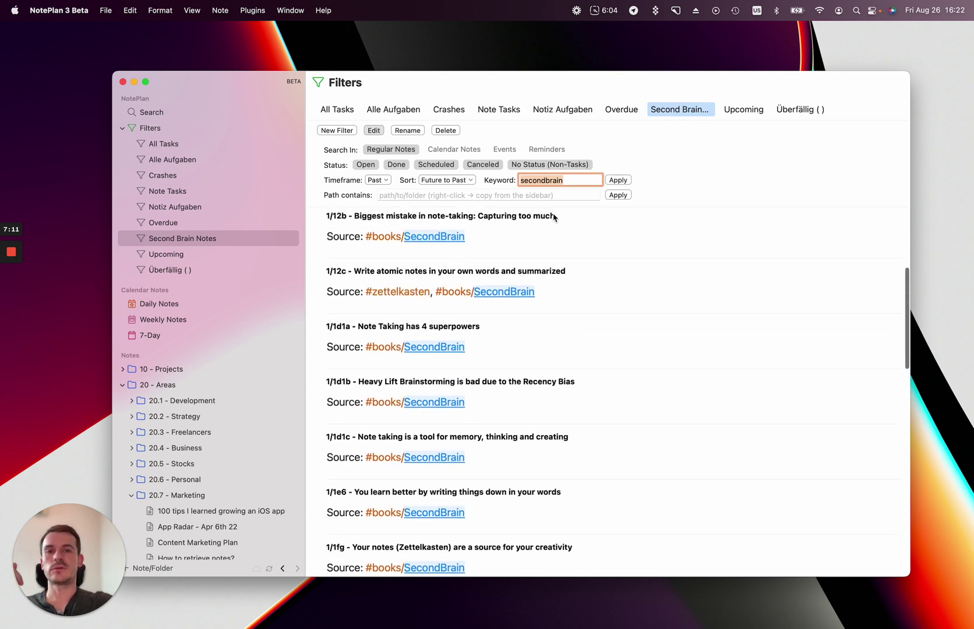
scroll(481, 342, "up", 3)
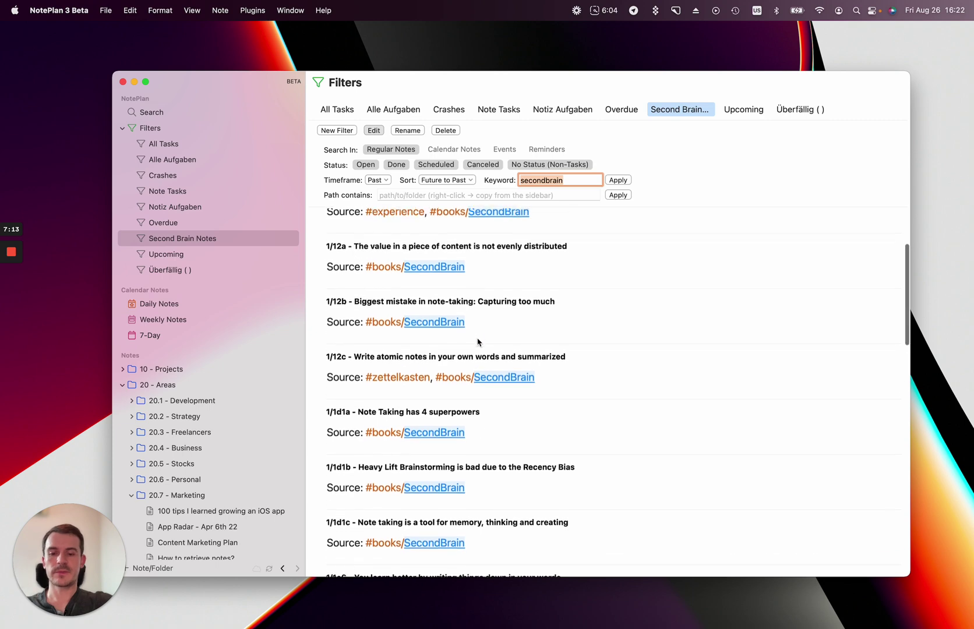
key("super+bracketleft")
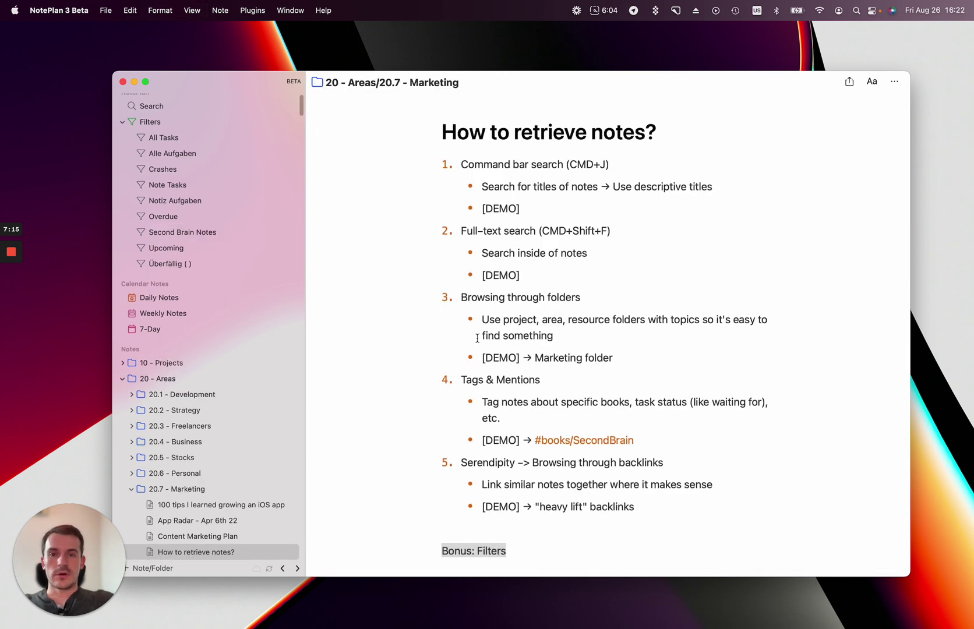
scroll(489, 353, "down", 2)
scroll(506, 353, "up", 2)
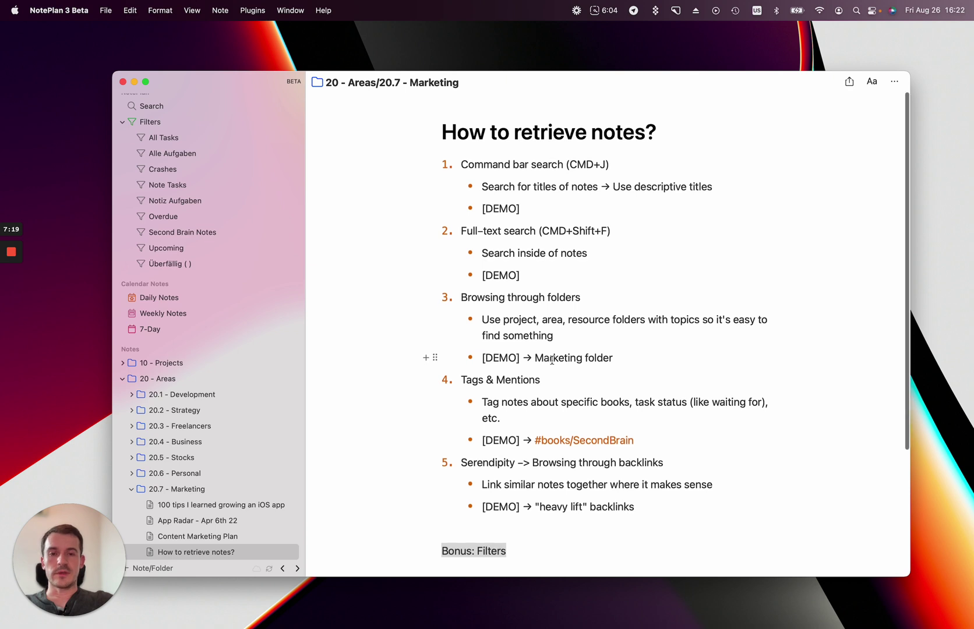
left_click(572, 372)
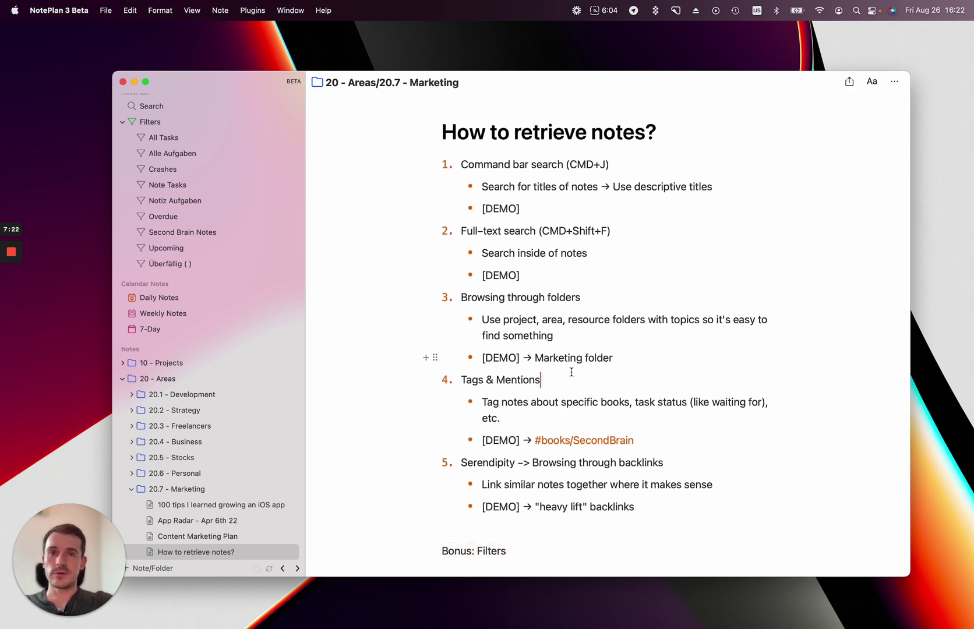